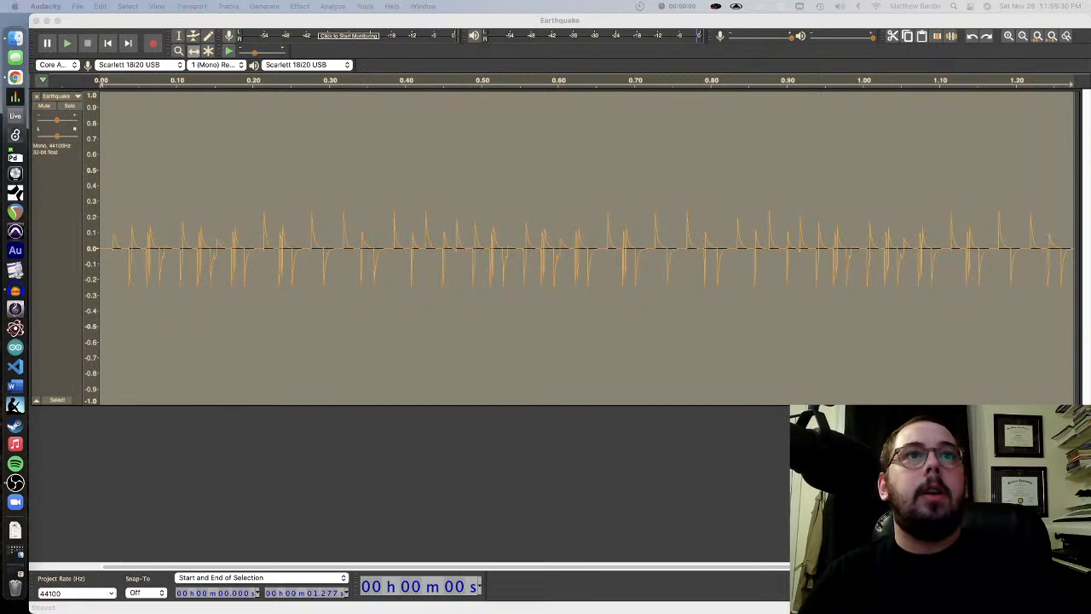
Deselect the Earthquake track and play its audio from the beginning
{"action": "left_click", "coordinate": [736, 452]}
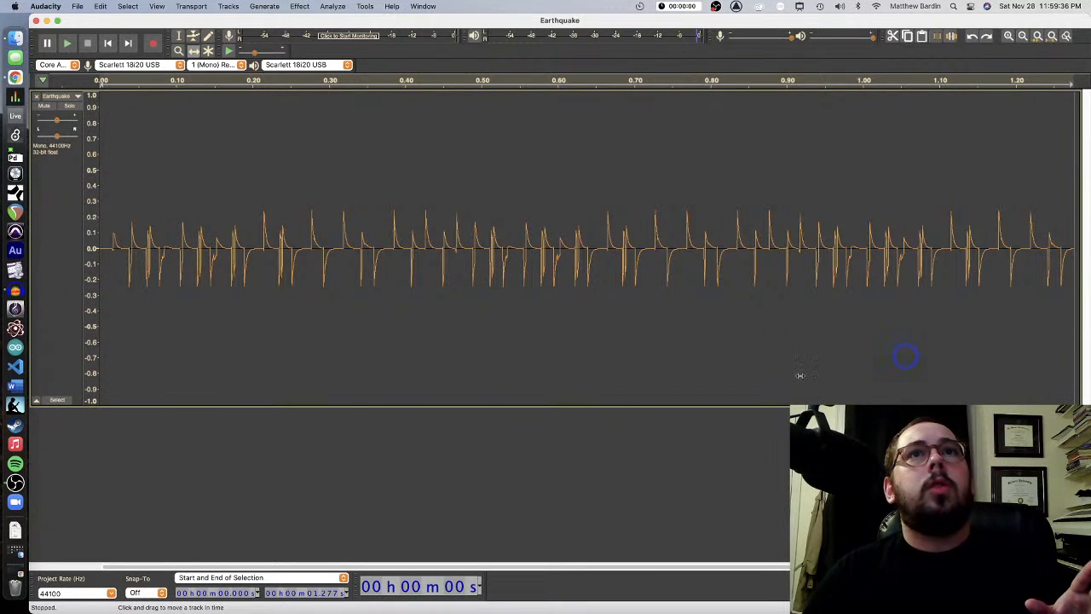
{"action": "left_click", "coordinate": [755, 293]}
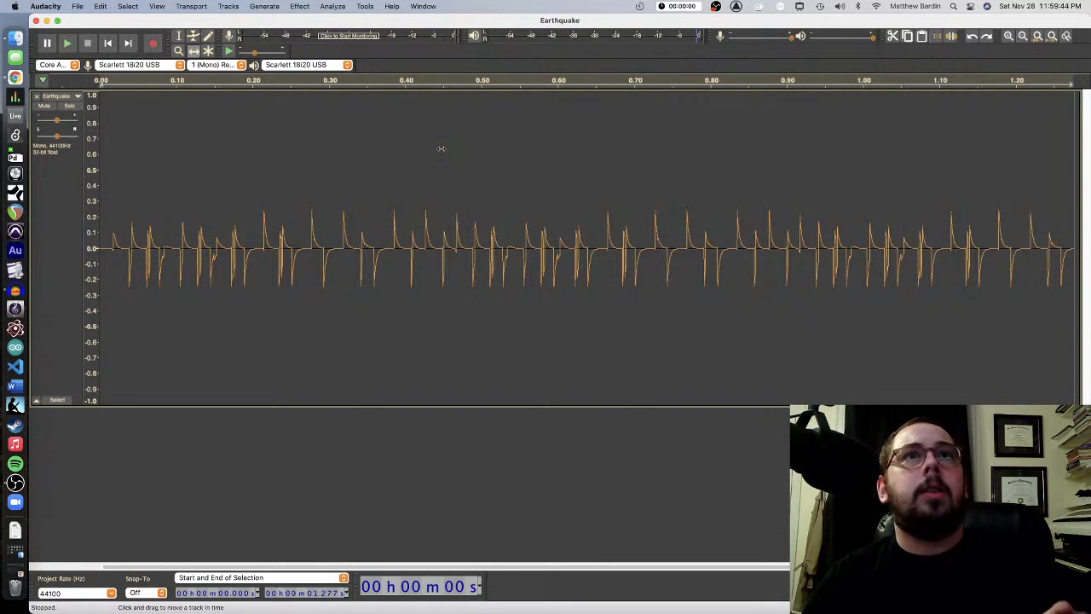
{"action": "left_click", "coordinate": [68, 43]}
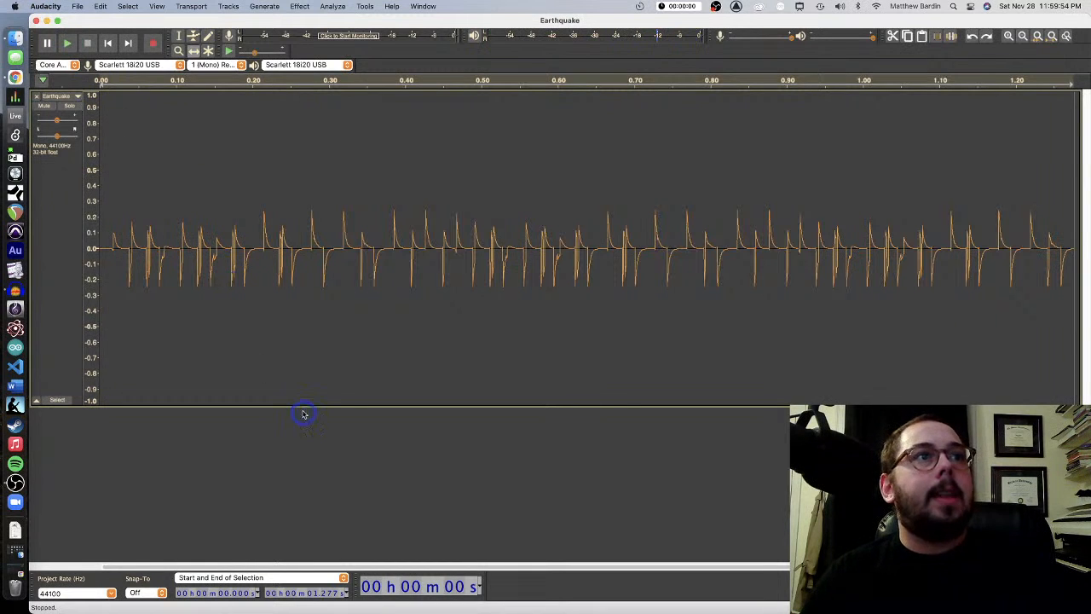
Increase the height of the Earthquake track to enlarge its waveform display
{"action": "left_click_drag", "start_coordinate": [299, 406], "coordinate": [285, 474]}
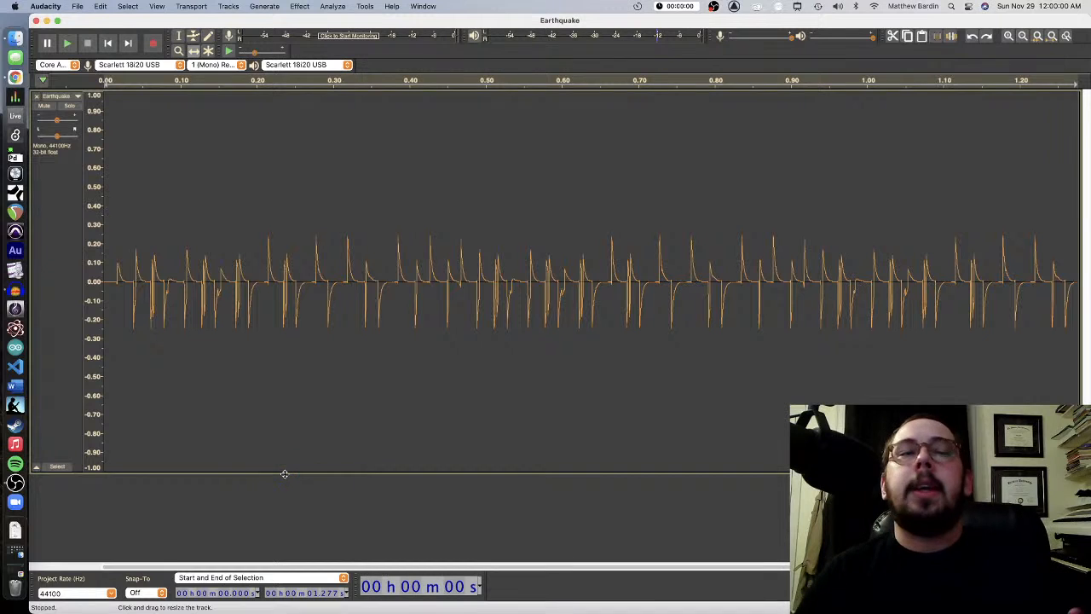
{"action": "left_click_drag", "start_coordinate": [314, 437], "coordinate": [315, 437]}
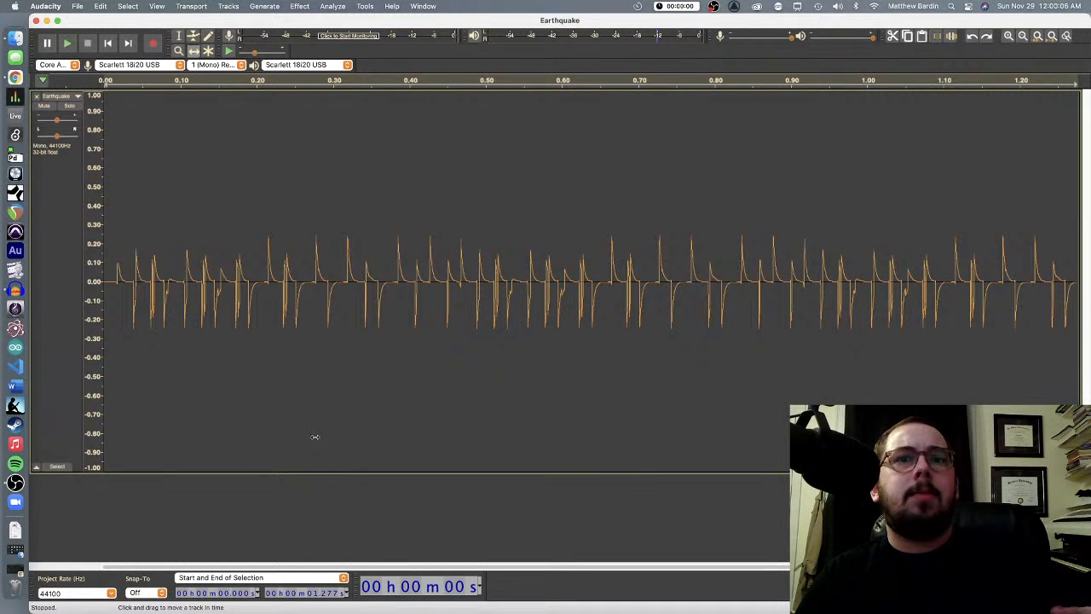
{"action": "left_click_drag", "start_coordinate": [181, 472], "coordinate": [179, 472]}
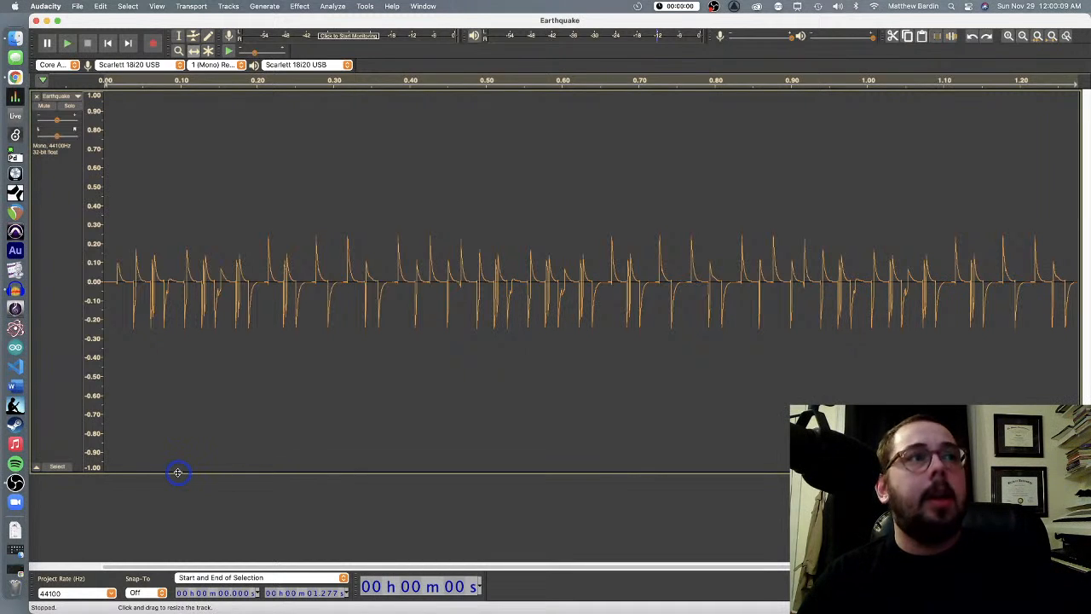
Normalize the whole Earthquake track to a peak amplitude of -3.0 dB with DC offset removal enabled
{"action": "left_click", "coordinate": [61, 469]}
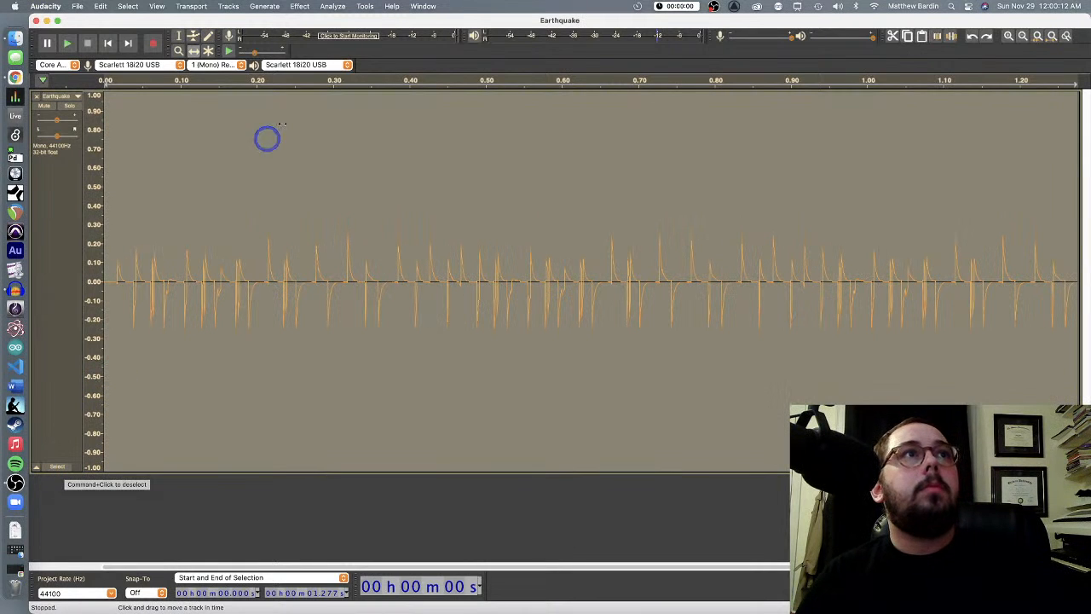
{"action": "left_click", "coordinate": [298, 7]}
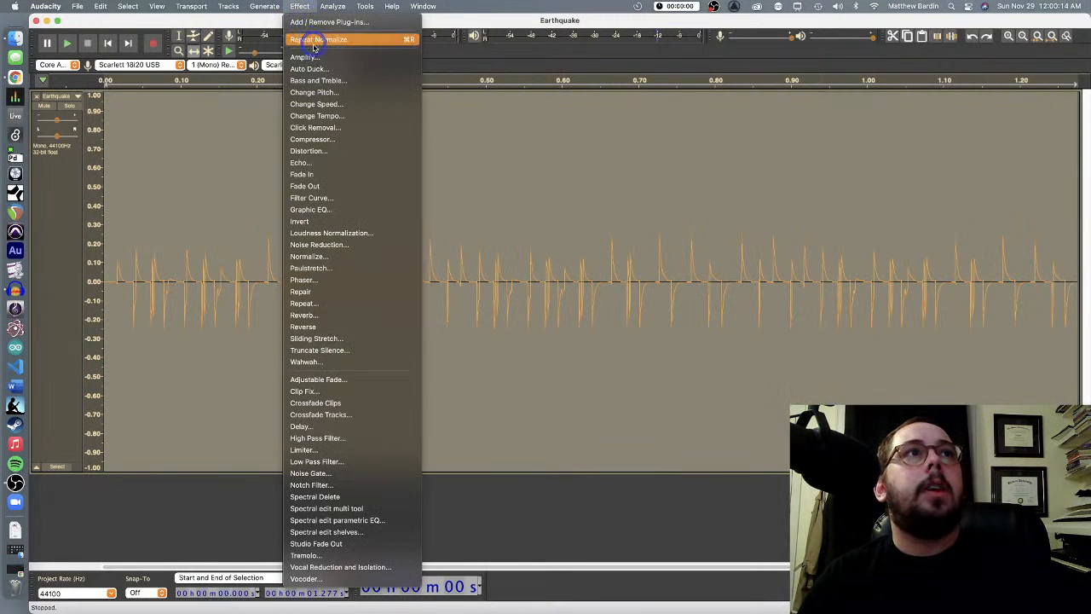
{"action": "left_click", "coordinate": [310, 254]}
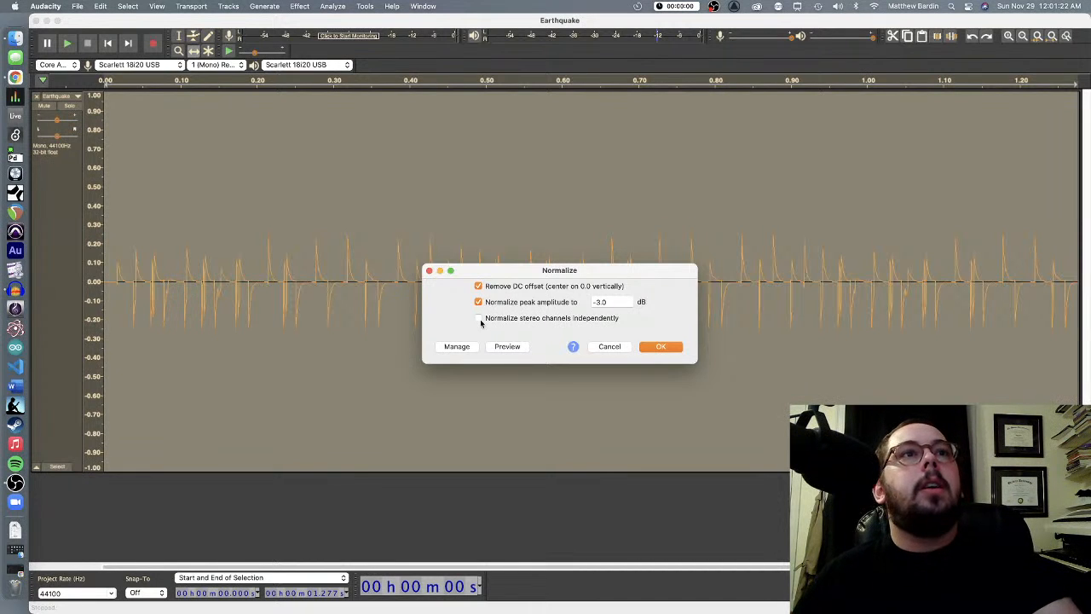
{"action": "left_click", "coordinate": [479, 302]}
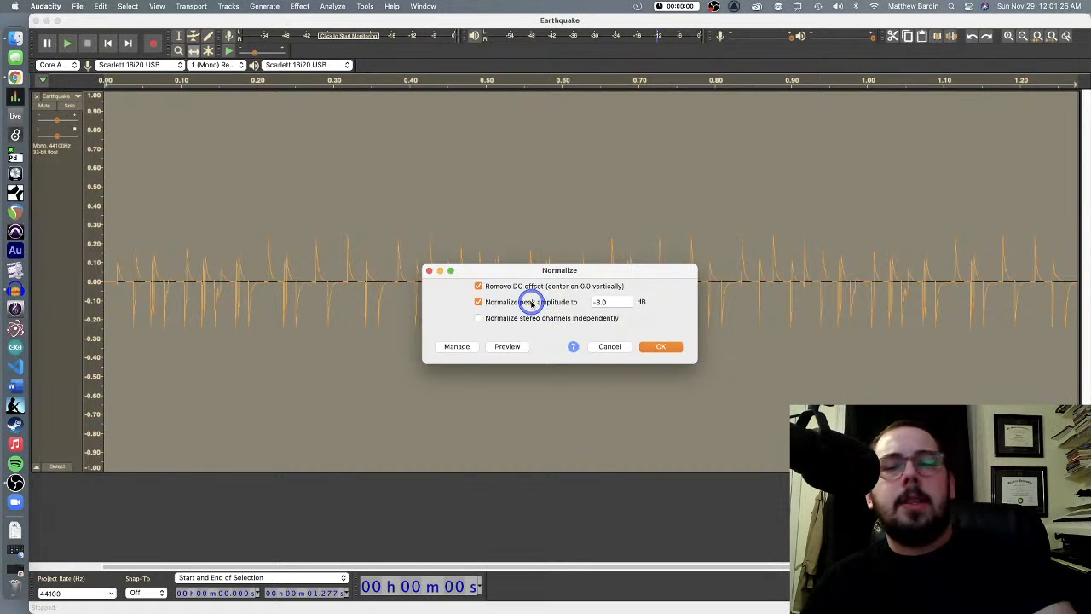
{"action": "left_click", "coordinate": [479, 302]}
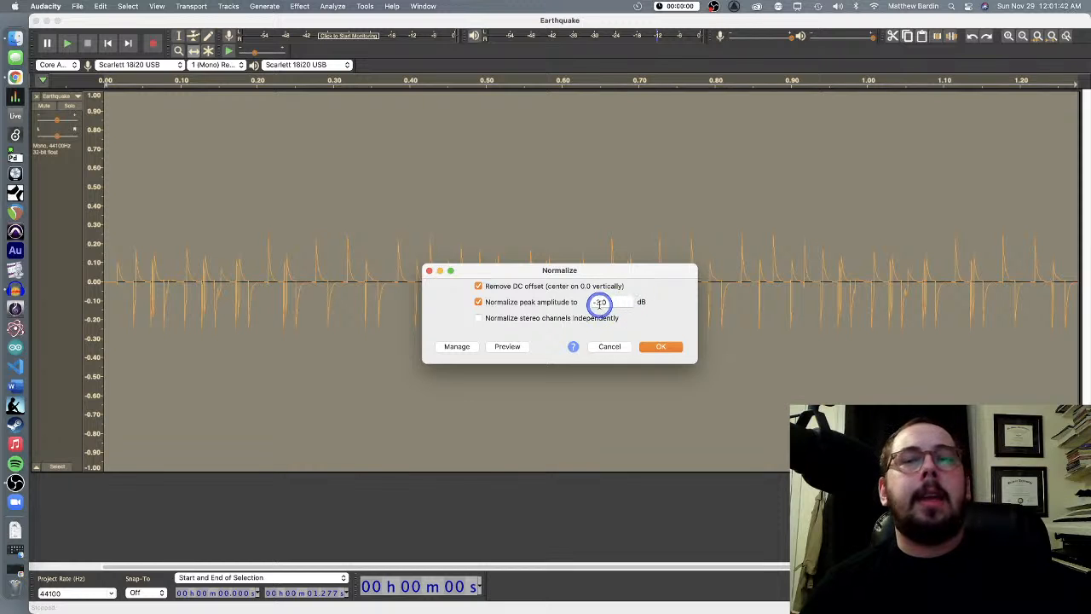
{"action": "left_click", "coordinate": [661, 347]}
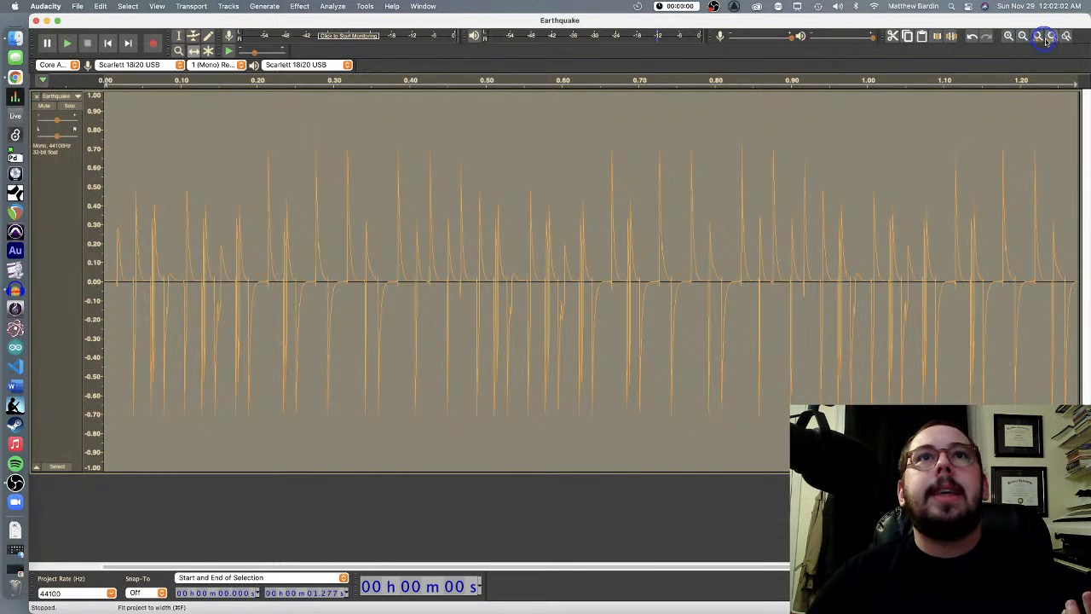
Examine the normalized waveform down to its individual samples, return to the full view, and play the track
{"action": "left_click", "coordinate": [1007, 38]}
{"action": "left_click", "coordinate": [1008, 38]}
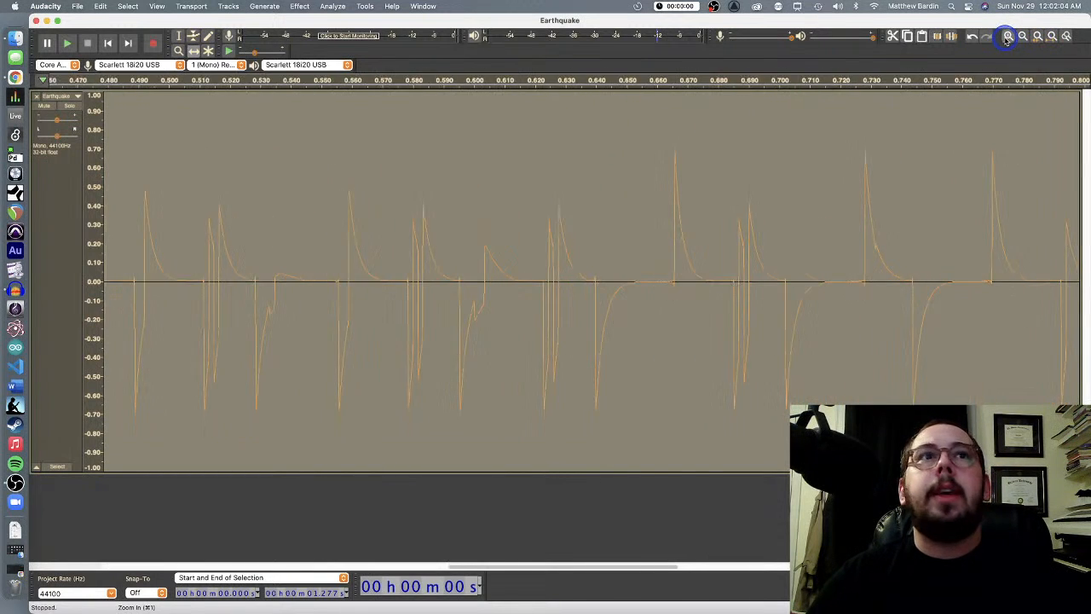
{"action": "left_click", "coordinate": [1008, 38]}
{"action": "left_click", "coordinate": [1008, 38]}
{"action": "left_click", "coordinate": [1008, 37]}
{"action": "left_click", "coordinate": [1008, 37]}
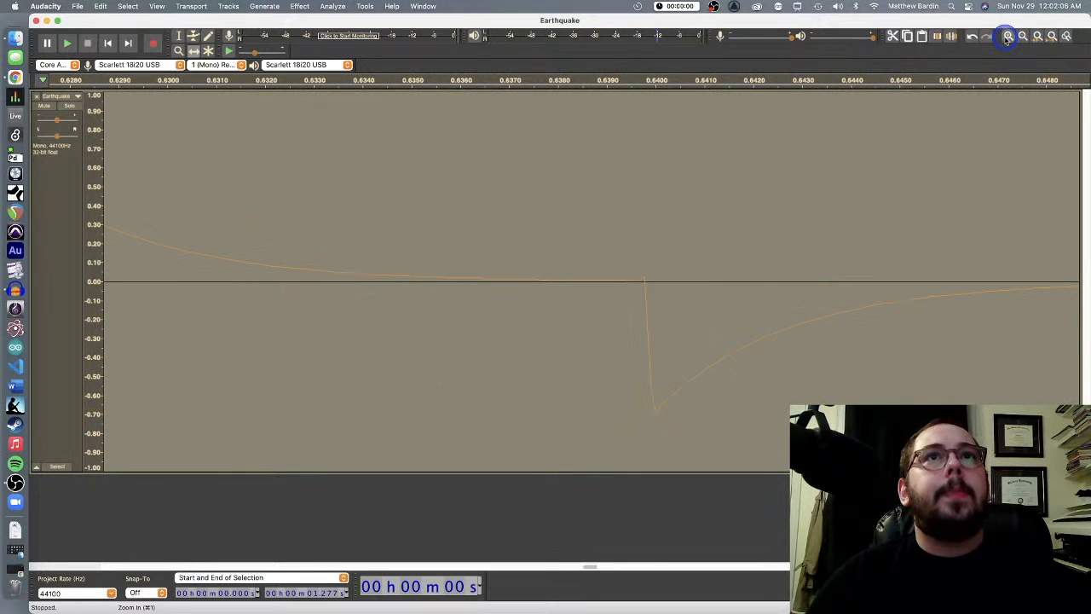
{"action": "left_click", "coordinate": [1007, 37]}
{"action": "left_click", "coordinate": [1007, 37]}
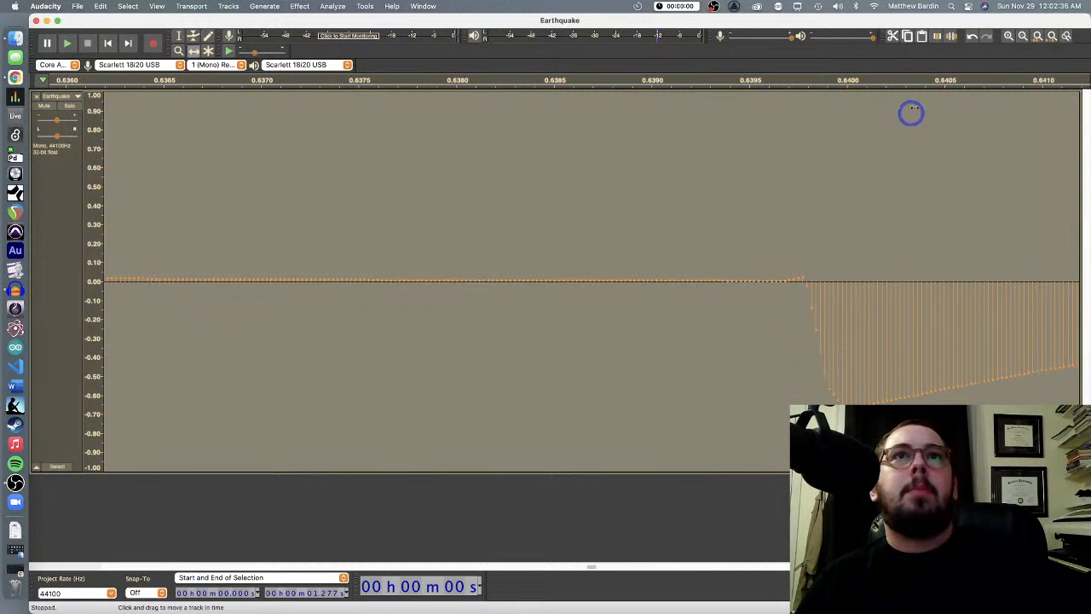
{"action": "left_click", "coordinate": [1023, 35]}
{"action": "left_click", "coordinate": [1023, 36]}
{"action": "left_click", "coordinate": [1022, 35]}
{"action": "left_click", "coordinate": [1023, 36]}
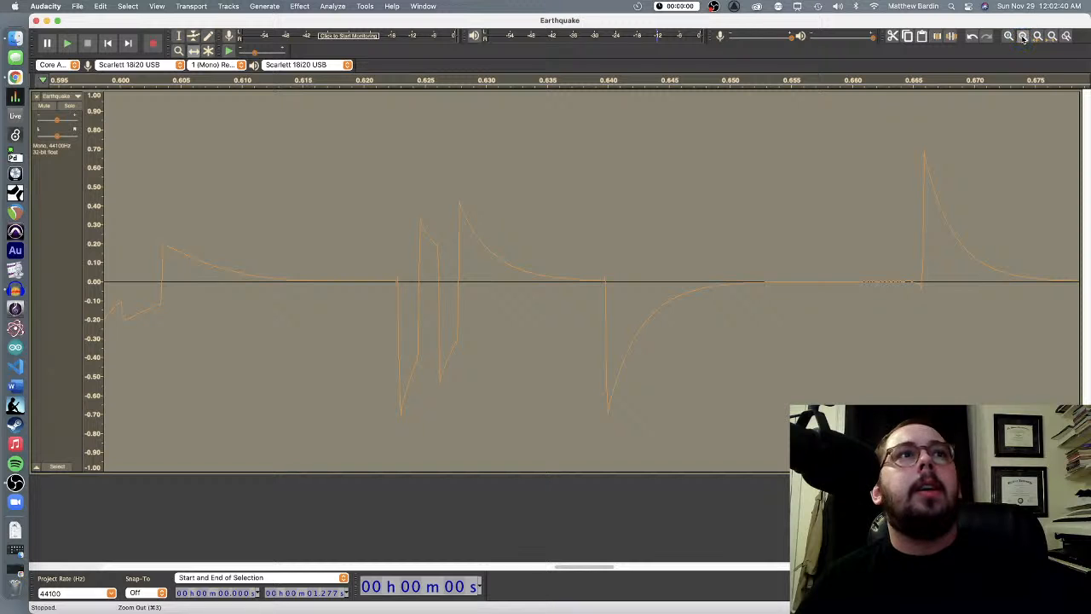
{"action": "left_click", "coordinate": [1023, 36]}
{"action": "left_click", "coordinate": [1023, 36]}
{"action": "left_click", "coordinate": [1023, 36]}
{"action": "left_click", "coordinate": [1023, 36]}
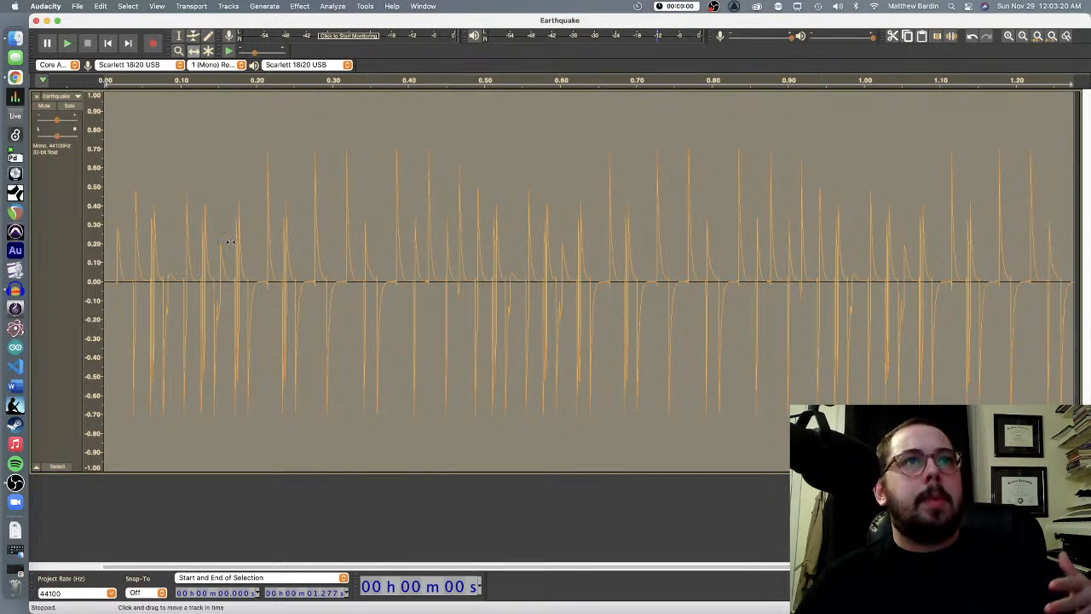
{"action": "left_click", "coordinate": [68, 43]}
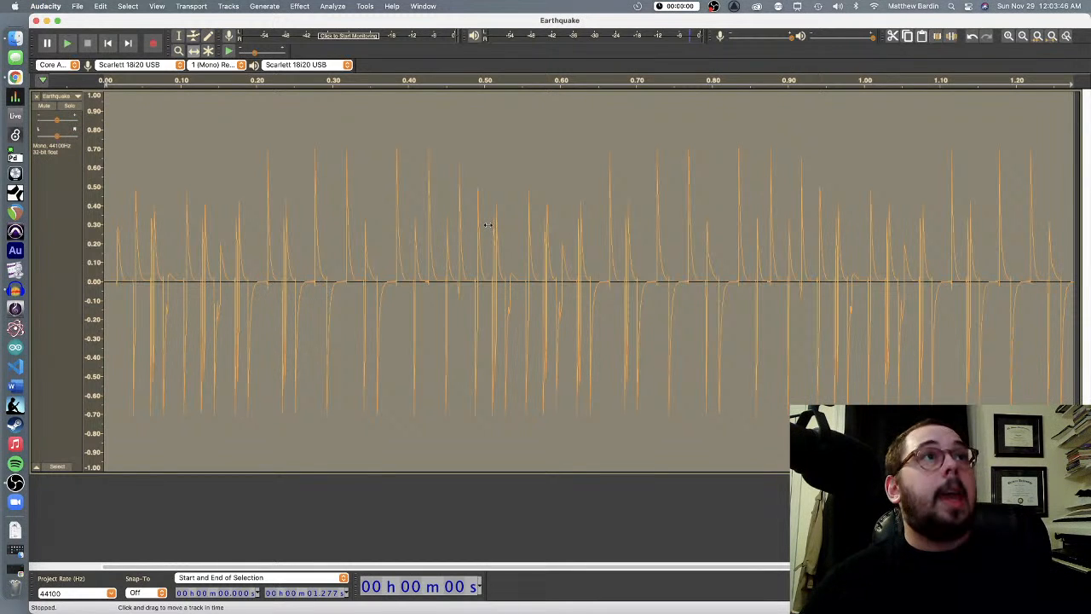
Normalize the Earthquake track to a peak amplitude of -1.0 dB, keeping DC offset removal enabled
{"action": "left_click", "coordinate": [299, 6]}
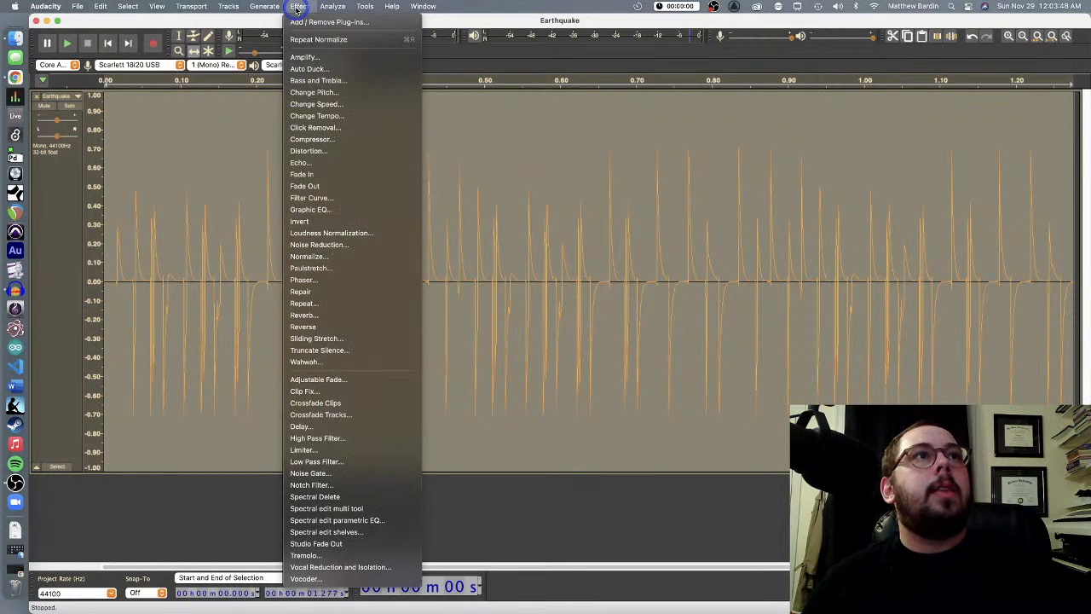
{"action": "left_click", "coordinate": [328, 256]}
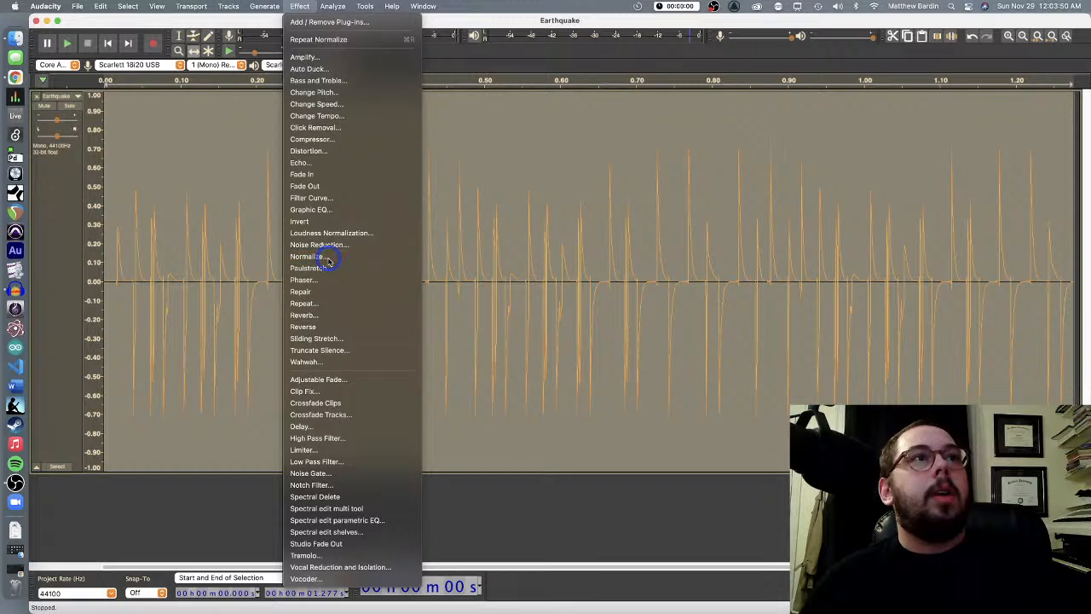
{"action": "left_click", "coordinate": [600, 301]}
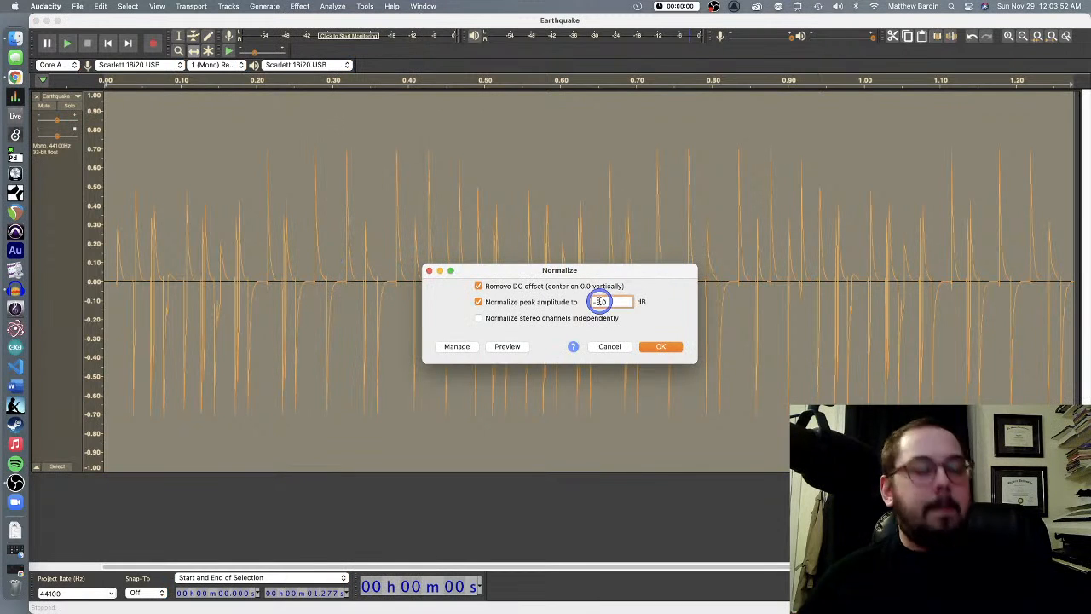
{"action": "key", "text": "Return"}
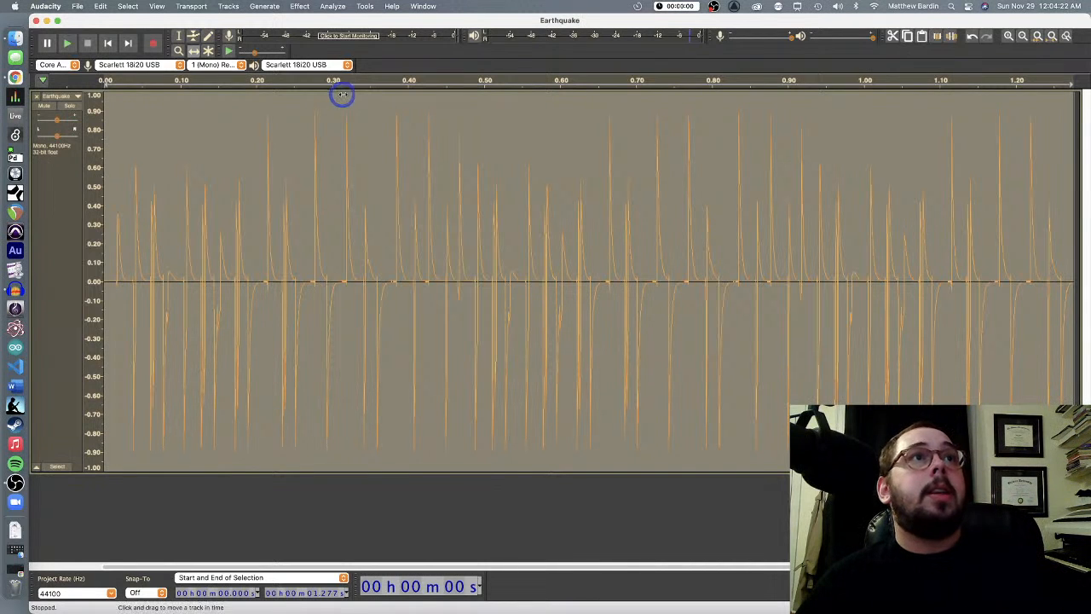
Normalize the Earthquake track to a peak amplitude of -12.0 dB, keeping DC offset removal enabled
{"action": "left_click", "coordinate": [303, 7]}
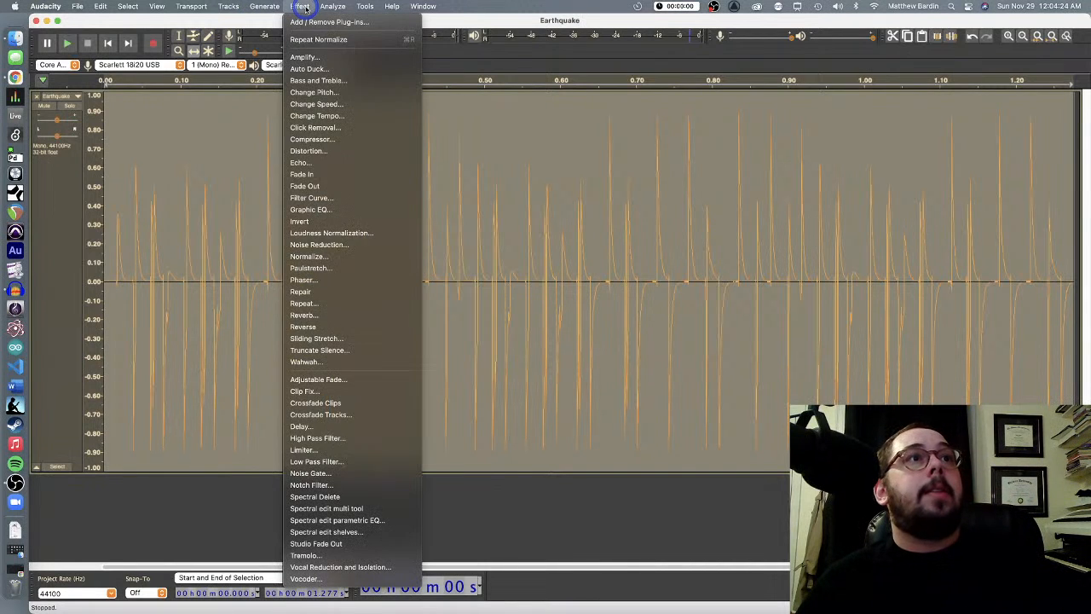
{"action": "left_click", "coordinate": [319, 256]}
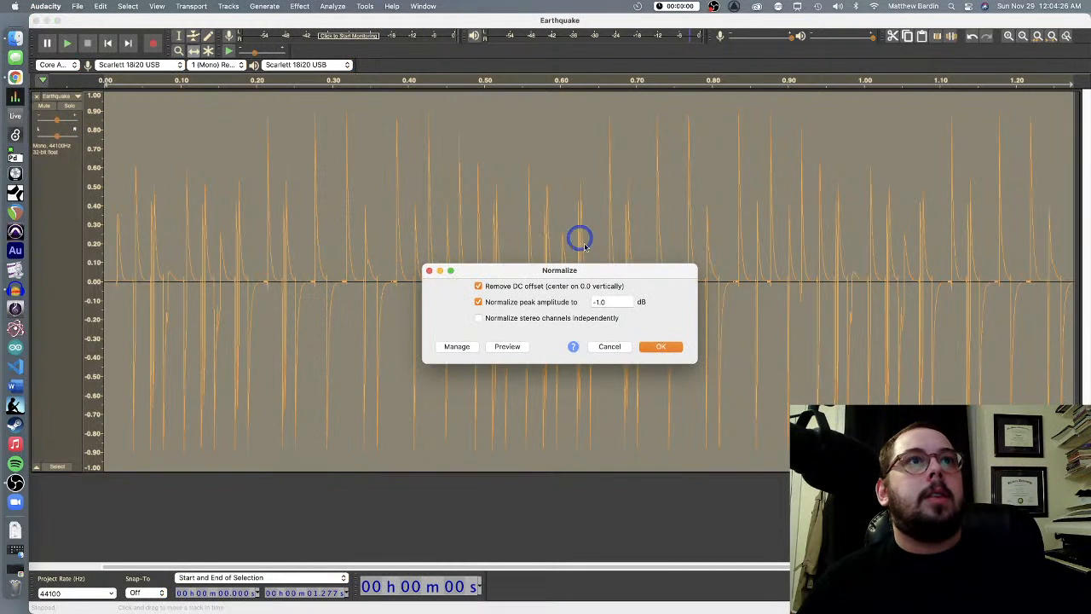
{"action": "left_click", "coordinate": [599, 303]}
{"action": "left_click", "coordinate": [612, 348]}
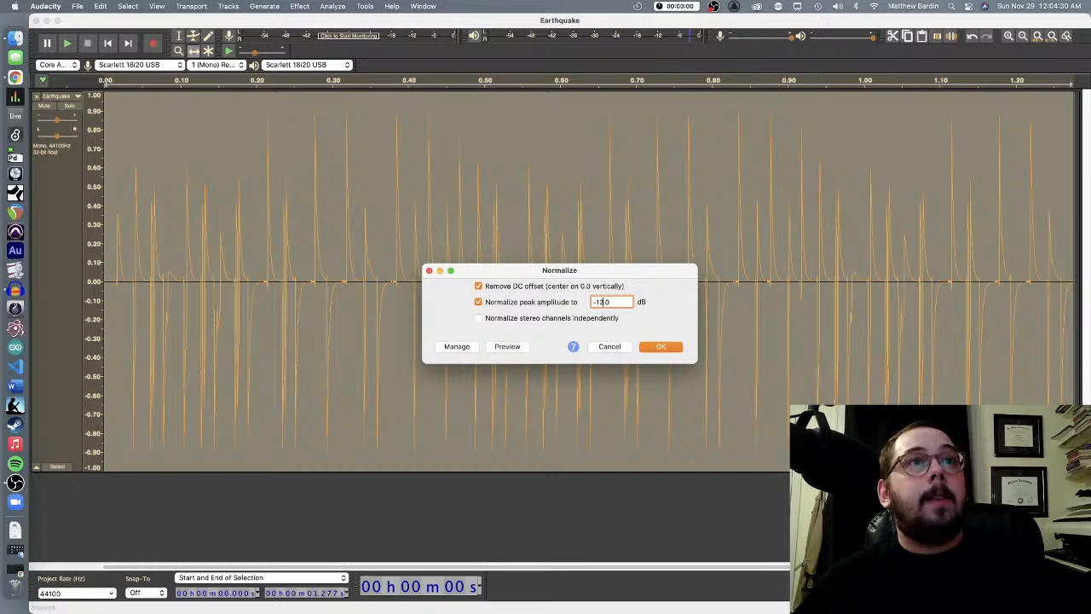
{"action": "key", "text": "Return"}
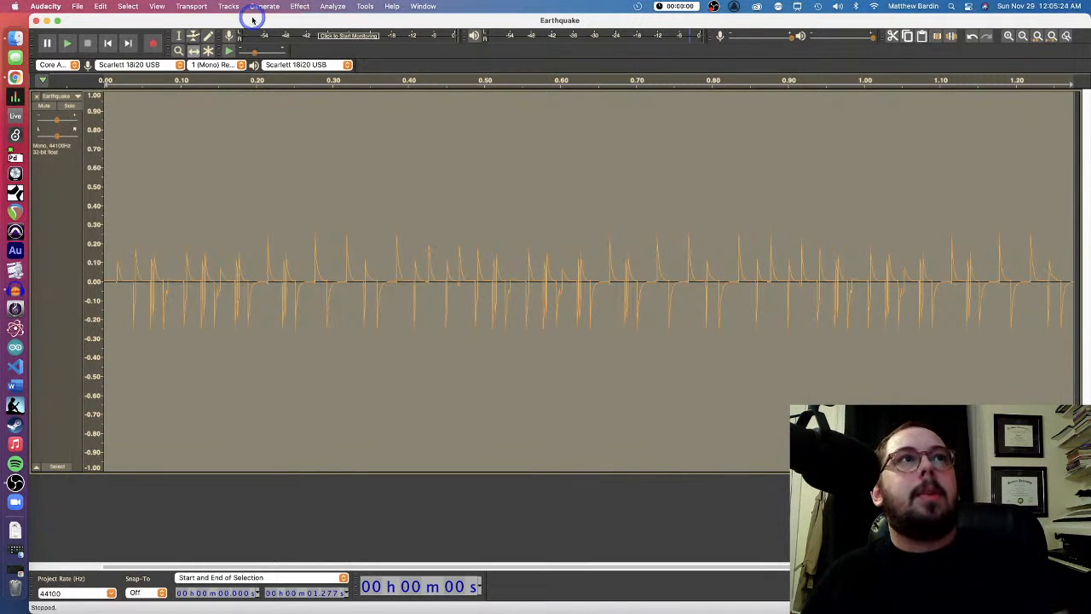
Apply Loudness Normalization to the Earthquake track with perceived loudness at -23.0 LUFS and mono treated as dual-mono
{"action": "left_click", "coordinate": [301, 6]}
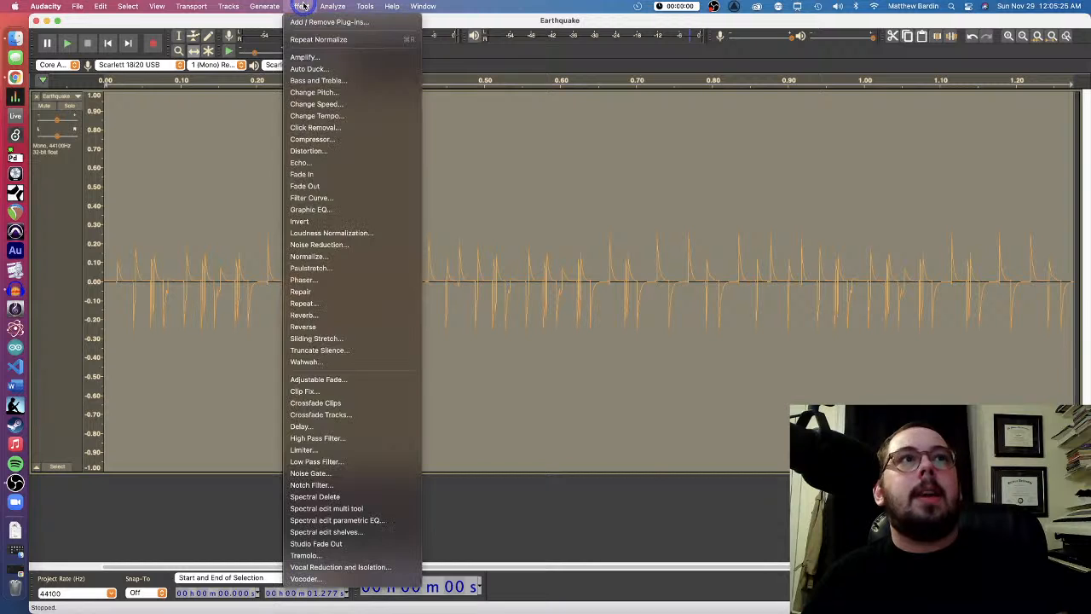
{"action": "left_click", "coordinate": [318, 234]}
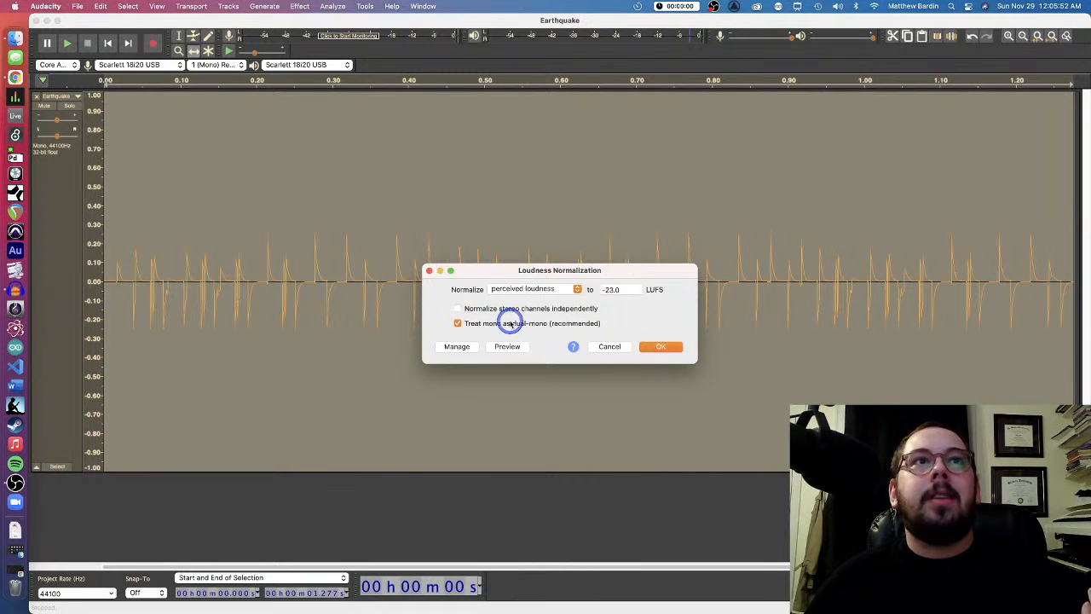
{"action": "left_click", "coordinate": [575, 291]}
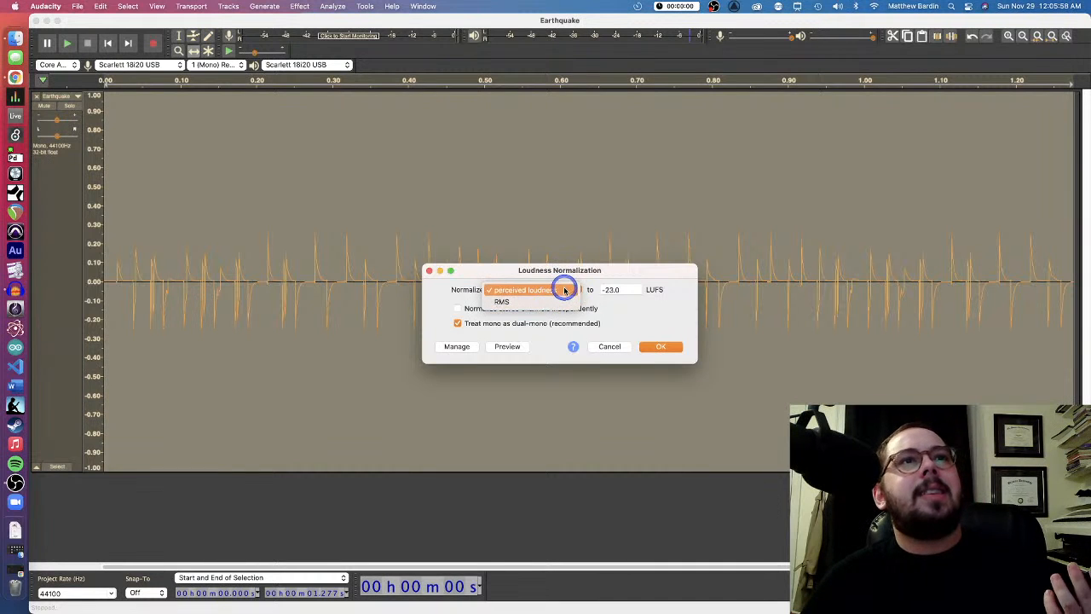
{"action": "left_click", "coordinate": [565, 290]}
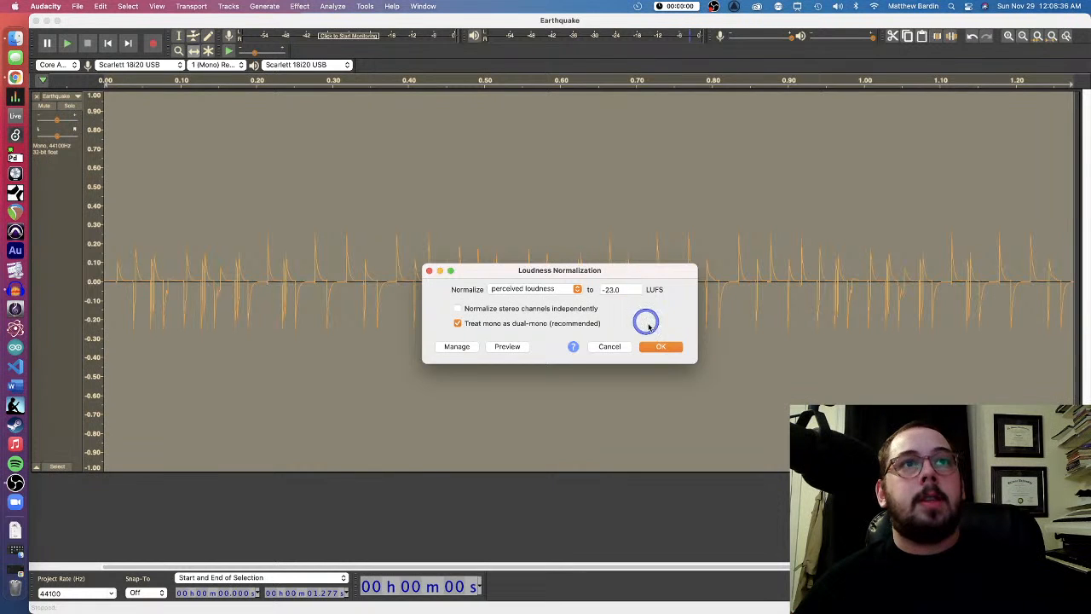
{"action": "left_click", "coordinate": [661, 346]}
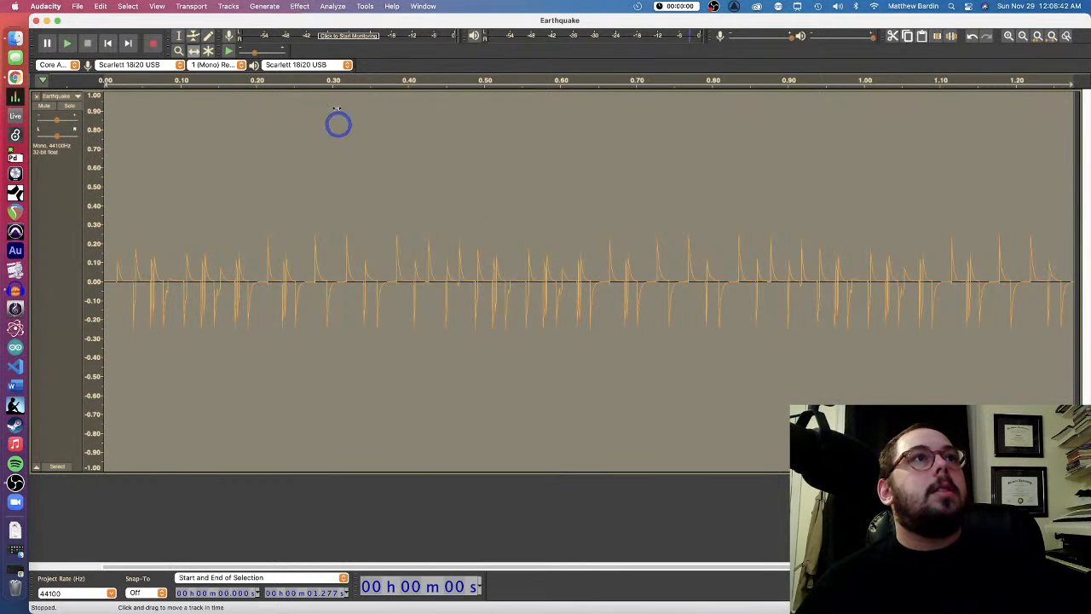
Apply Loudness Normalization to the Earthquake track again with a higher perceived loudness target
{"action": "left_click", "coordinate": [296, 12]}
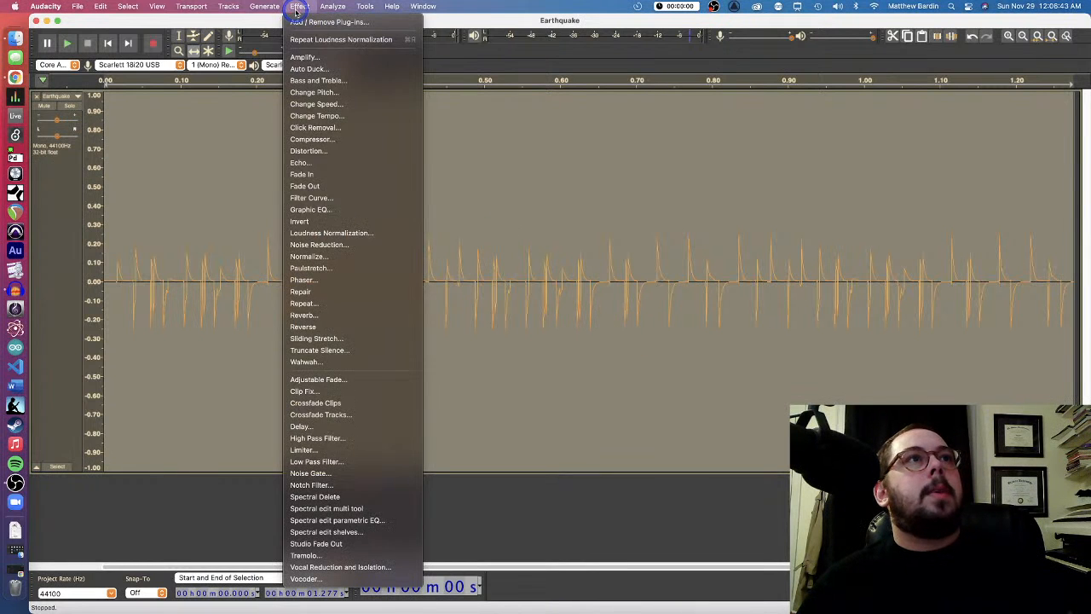
{"action": "left_click", "coordinate": [337, 232]}
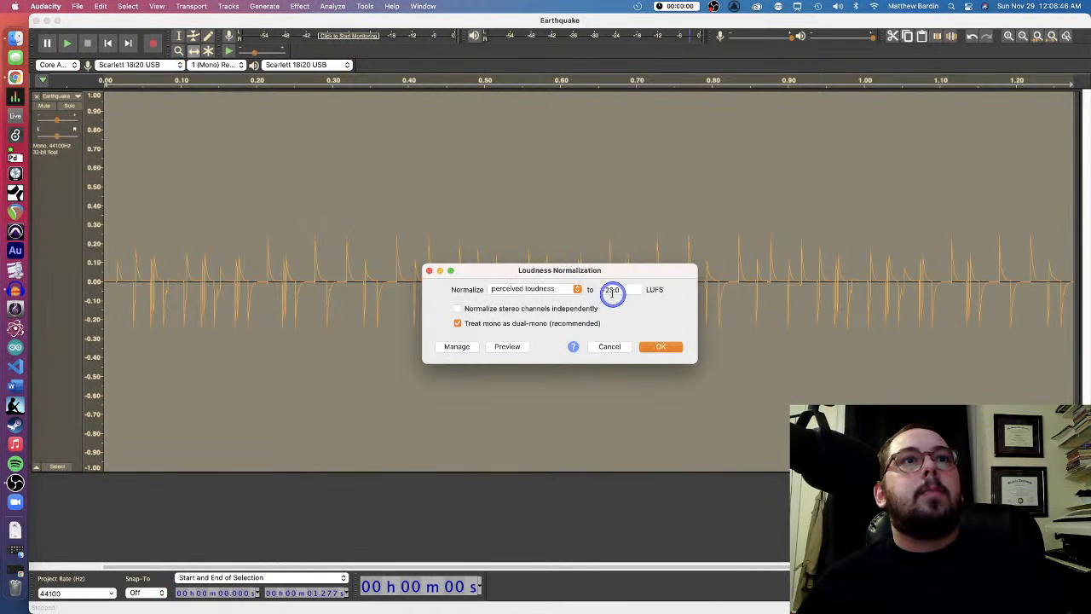
{"action": "left_click", "coordinate": [609, 290]}
{"action": "left_click", "coordinate": [652, 342]}
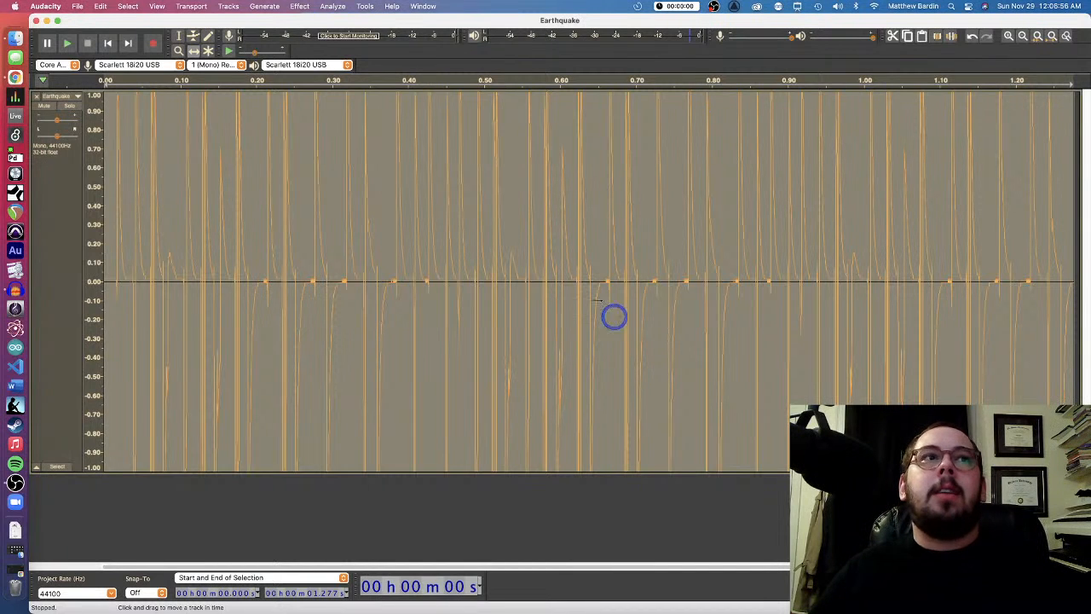
Apply Loudness Normalization to the Earthquake track with perceived loudness at -6.0 LUFS and mono treated as dual-mono
{"action": "left_click", "coordinate": [300, 7]}
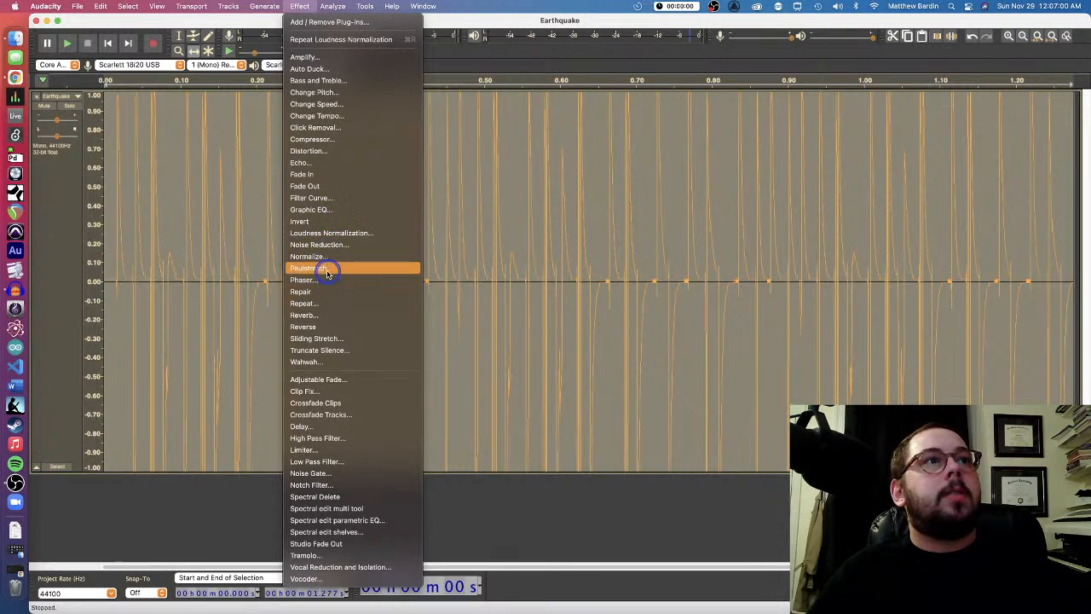
{"action": "left_click", "coordinate": [324, 233]}
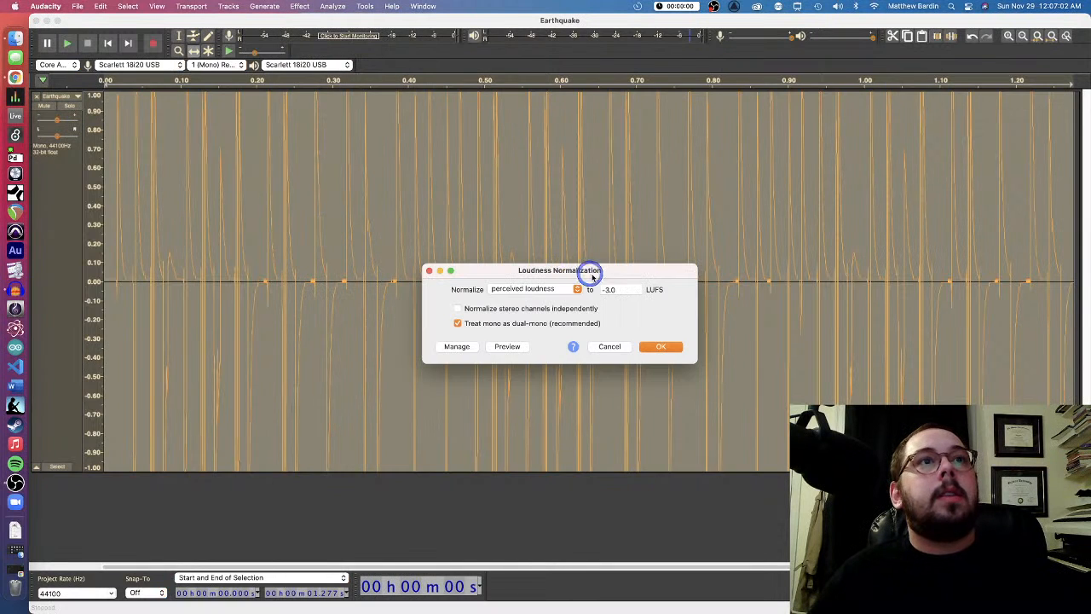
{"action": "left_click", "coordinate": [608, 289]}
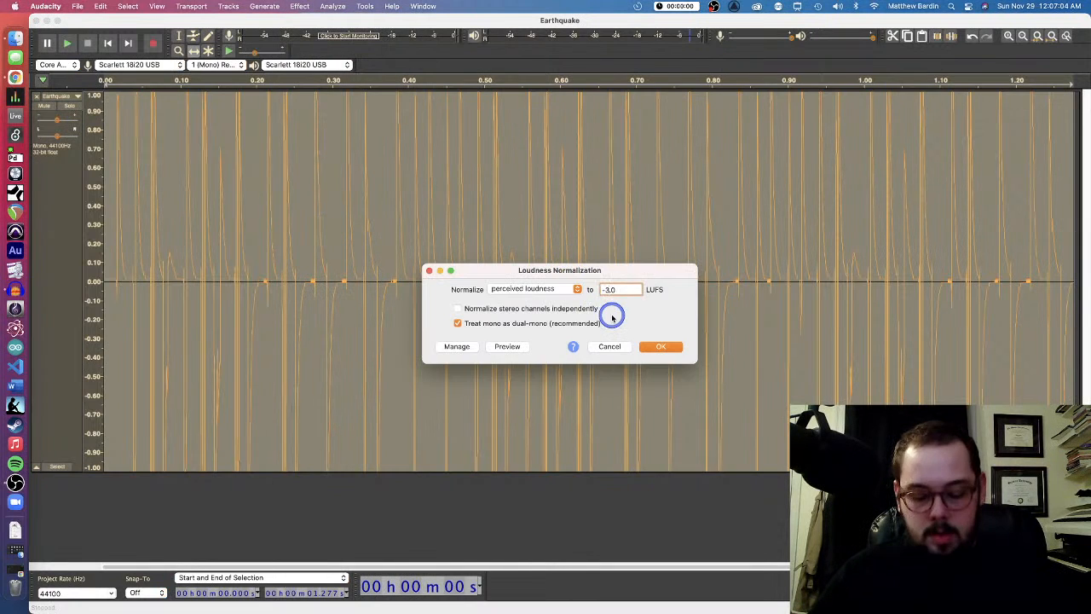
{"action": "key", "text": "Return"}
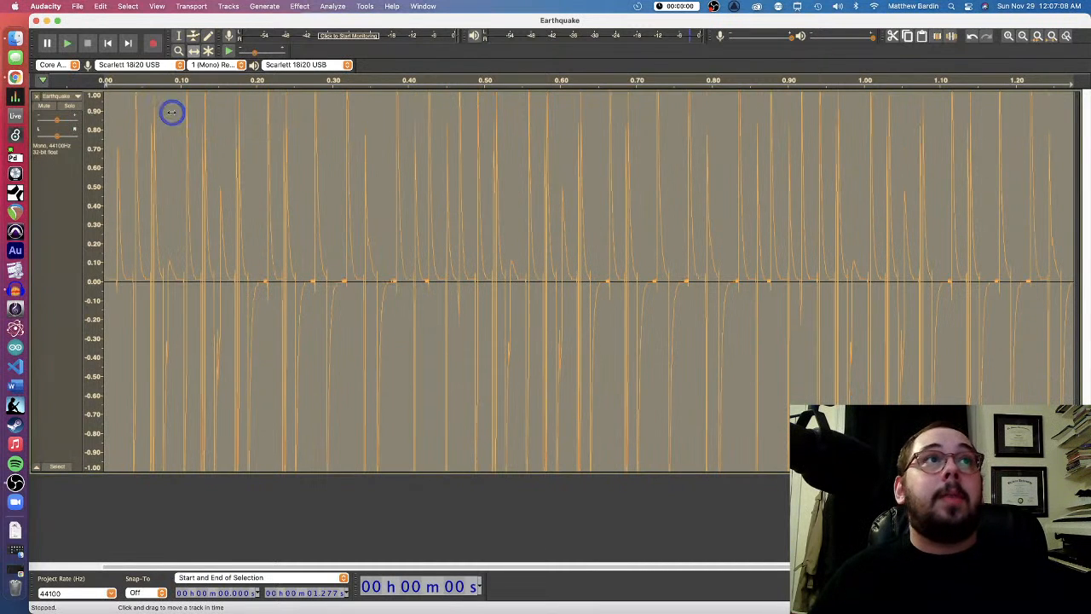
Apply Loudness Normalization to the Earthquake track with perceived loudness at -10.0 LUFS and mono treated as dual-mono
{"action": "left_click", "coordinate": [300, 6]}
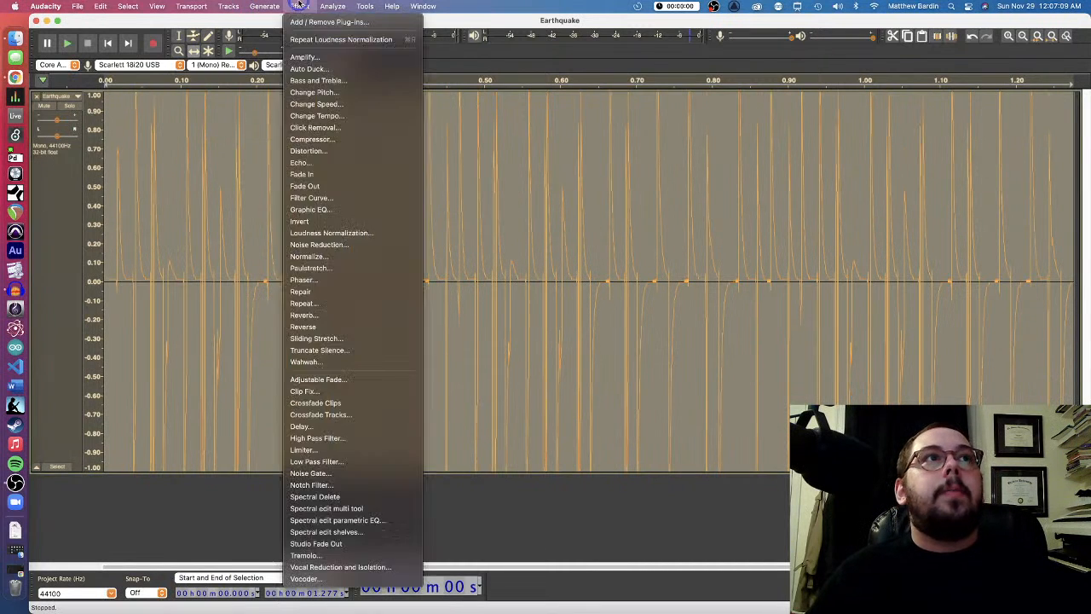
{"action": "left_click", "coordinate": [321, 233]}
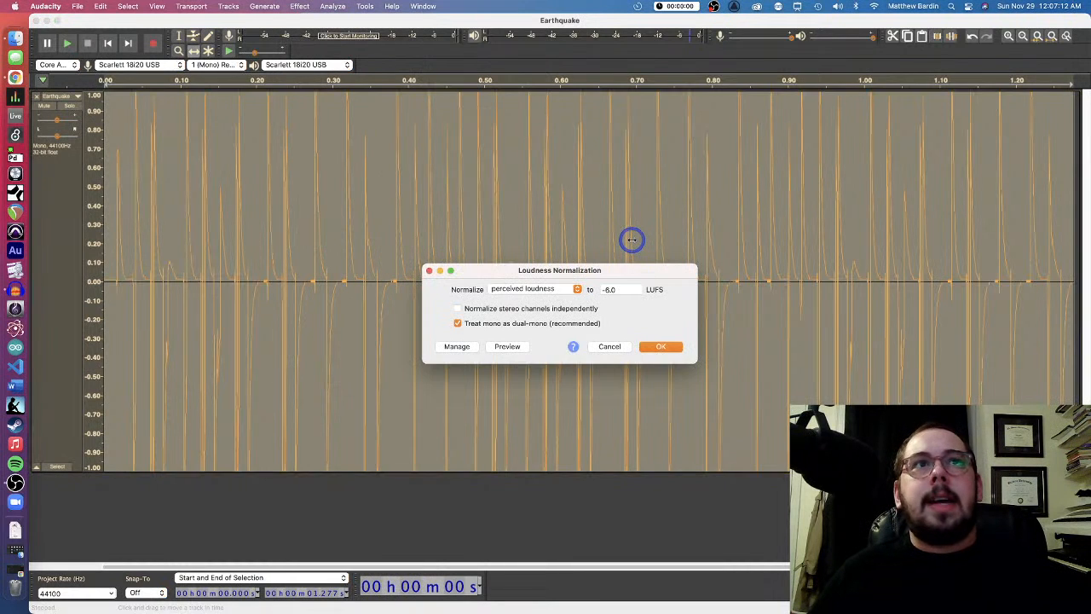
{"action": "double_click", "coordinate": [608, 289]}
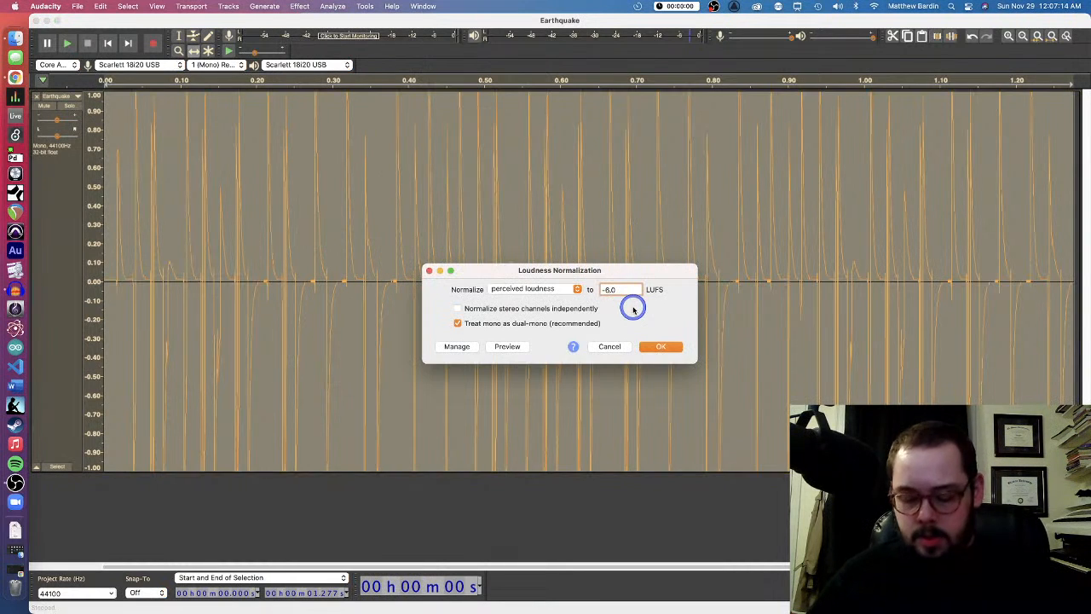
{"action": "type", "text": "10"}
{"action": "key", "text": "Return"}
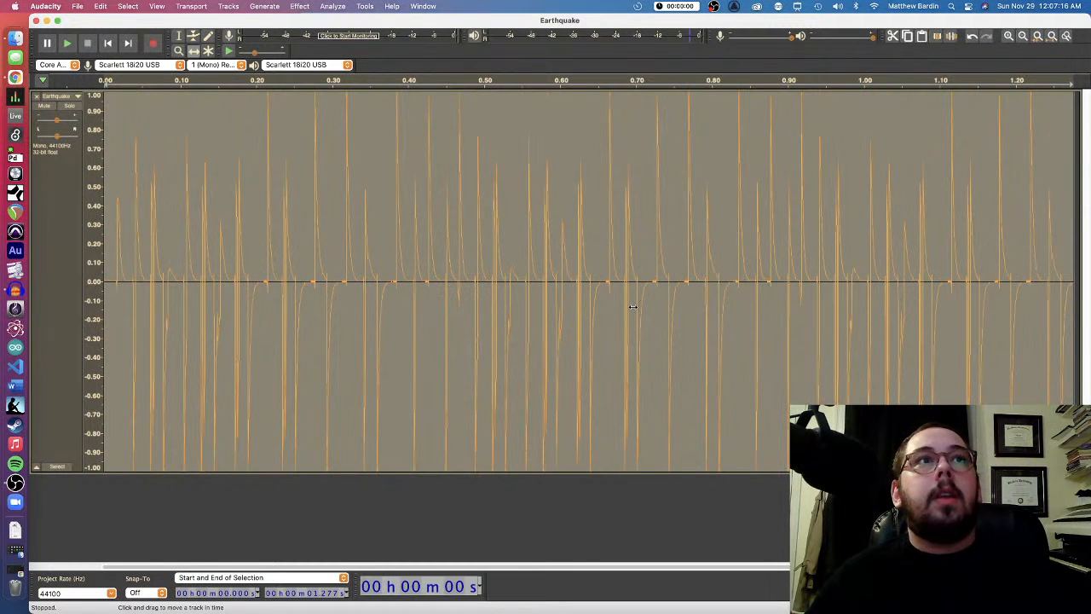
{"action": "left_click", "coordinate": [300, 6]}
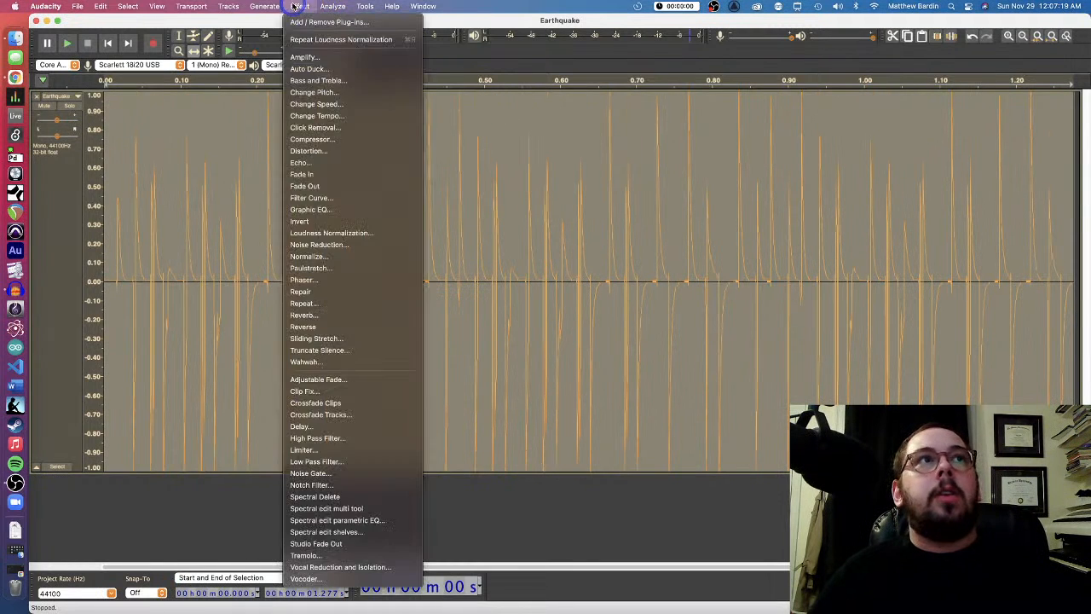
{"action": "left_click", "coordinate": [347, 244]}
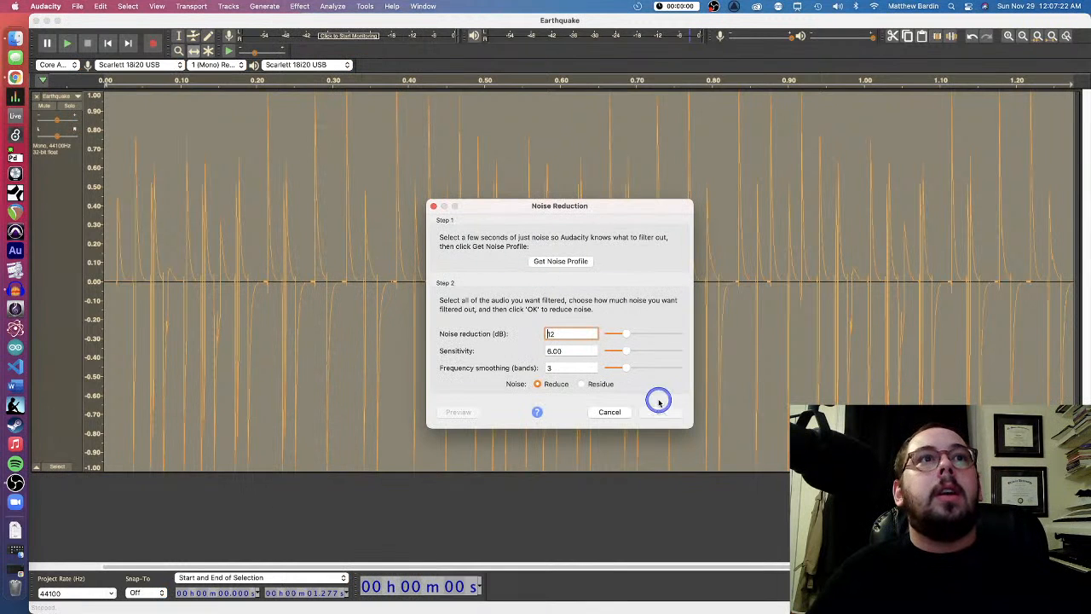
{"action": "left_click", "coordinate": [612, 412]}
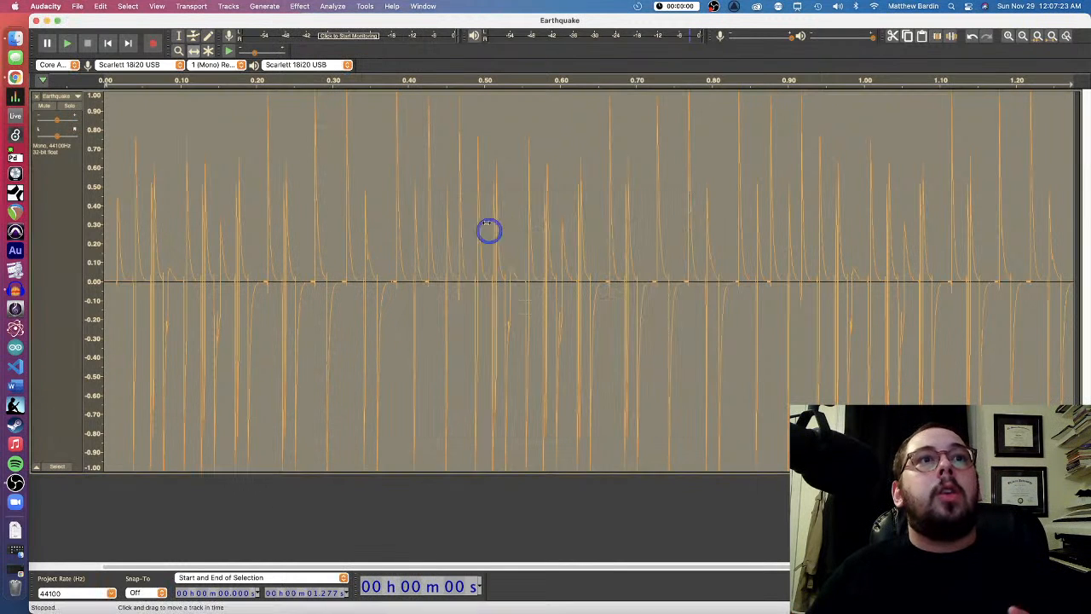
Loudness-normalize the Earthquake track to a perceived loudness of -15.0 LUFS, with mono treated as dual-mono, and play it back
{"action": "left_click", "coordinate": [337, 6]}
{"action": "mouse_move", "coordinate": [300, 6]}
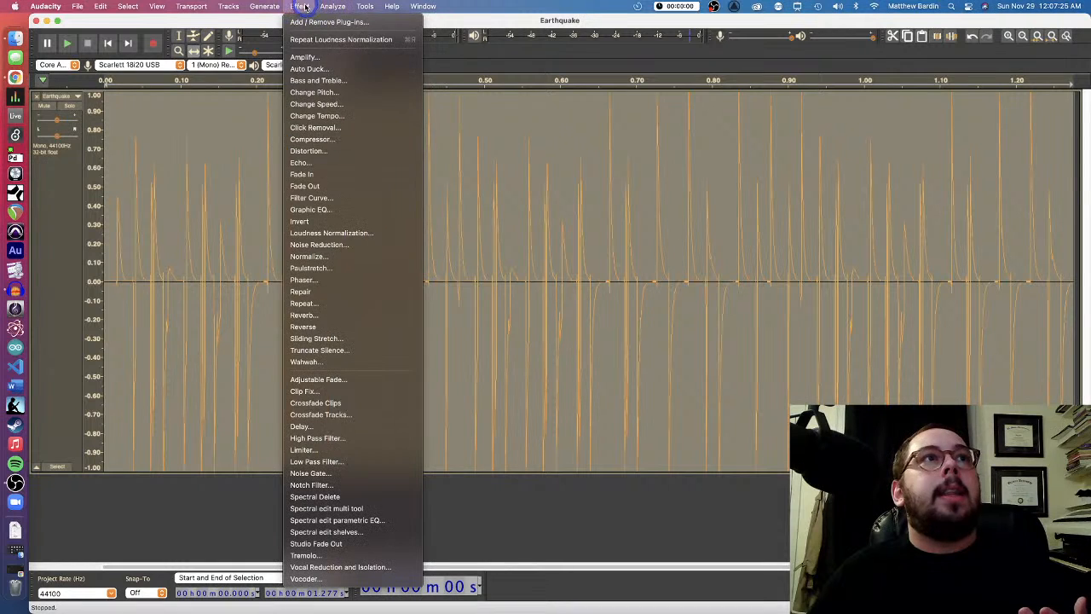
{"action": "left_click", "coordinate": [318, 234]}
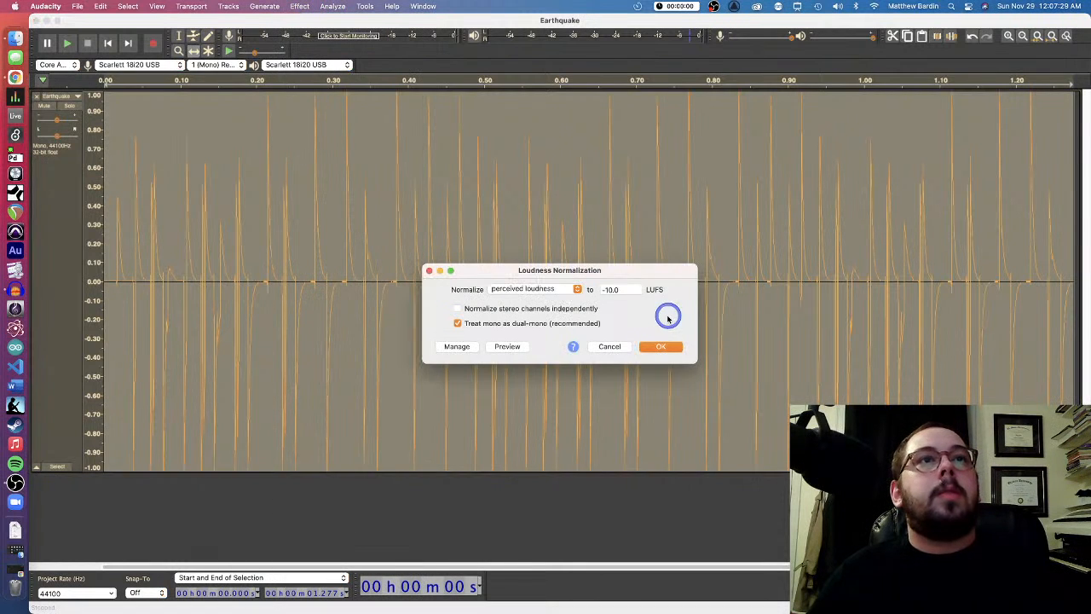
{"action": "left_click", "coordinate": [616, 291]}
{"action": "key", "text": "Return"}
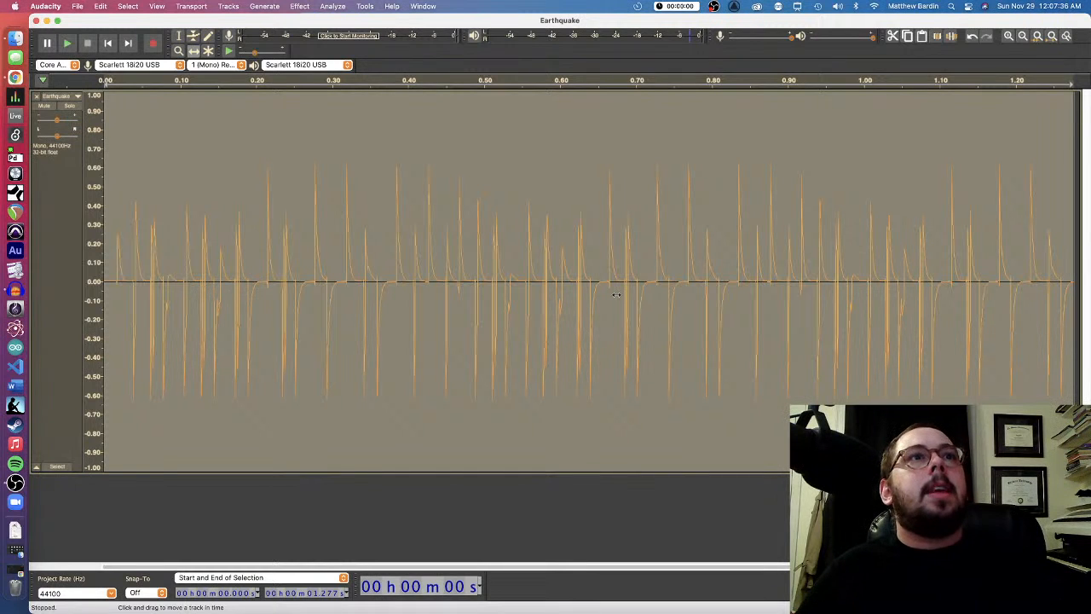
{"action": "left_click", "coordinate": [71, 42]}
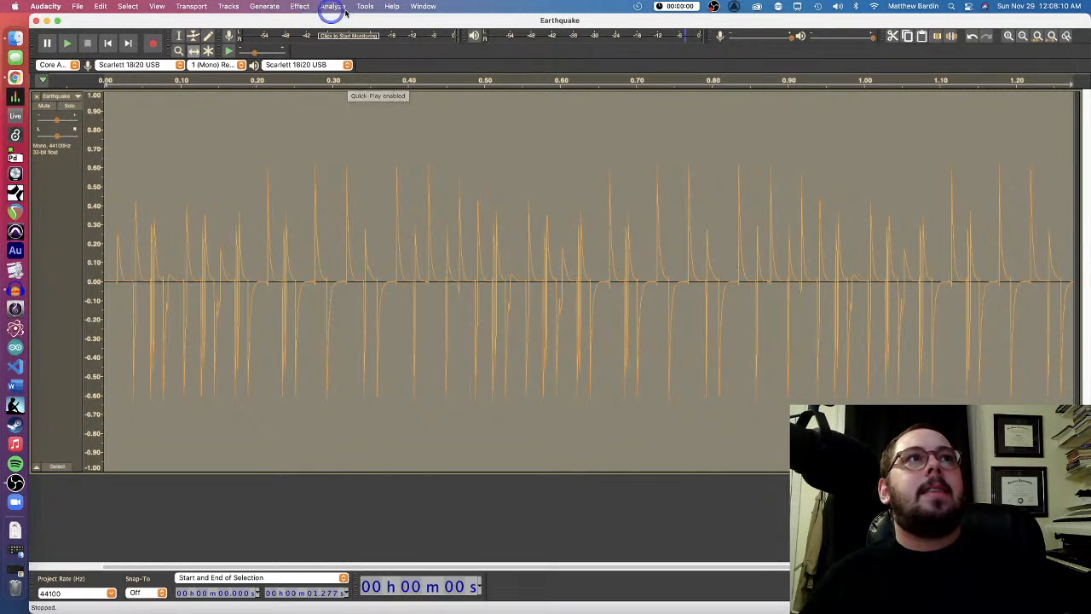
Examine which measurement types Loudness Normalization offers besides perceived loudness, and close it without applying anything
{"action": "left_click", "coordinate": [300, 7]}
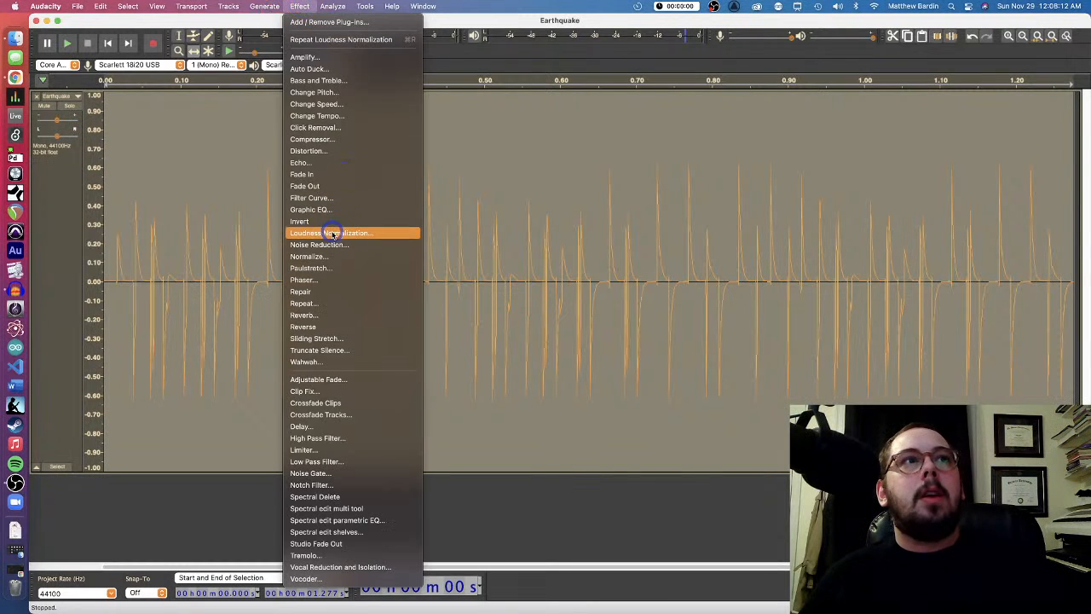
{"action": "left_click", "coordinate": [333, 232]}
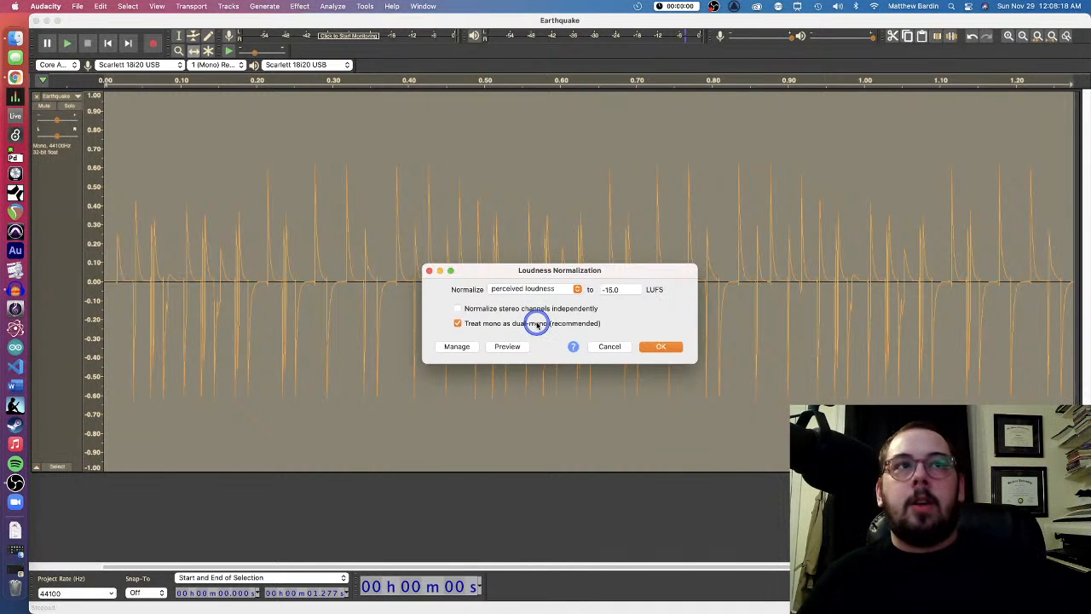
{"action": "left_click", "coordinate": [531, 289]}
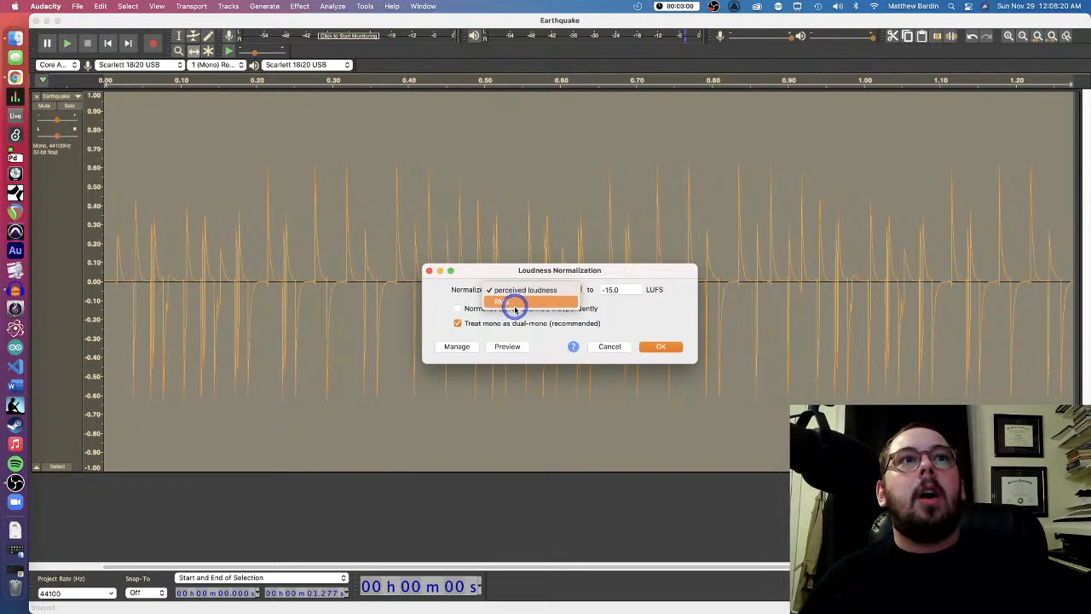
{"action": "left_click", "coordinate": [608, 348]}
{"action": "left_click", "coordinate": [607, 348]}
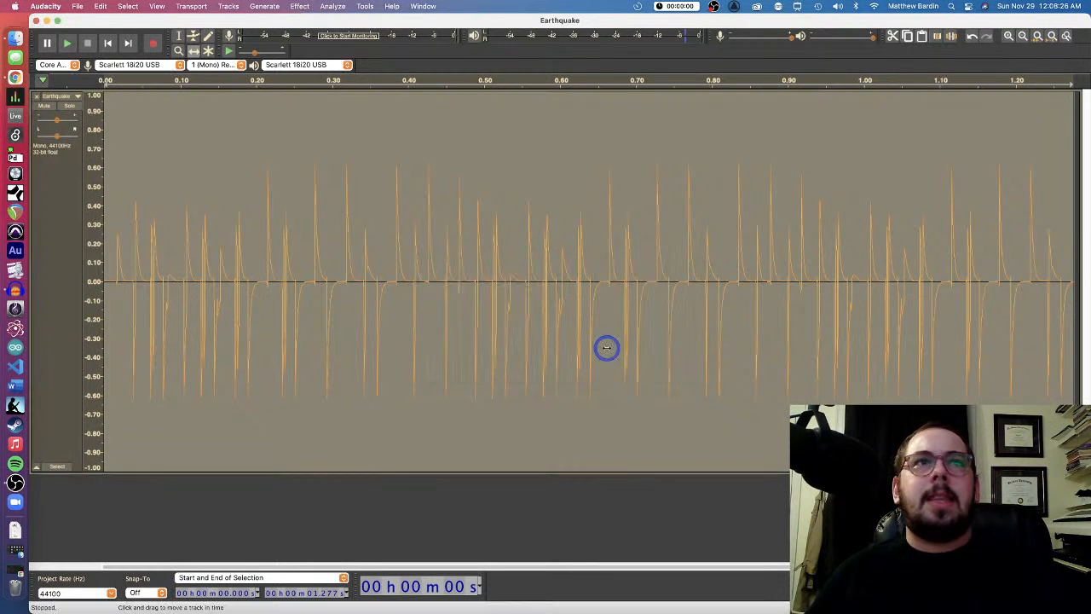